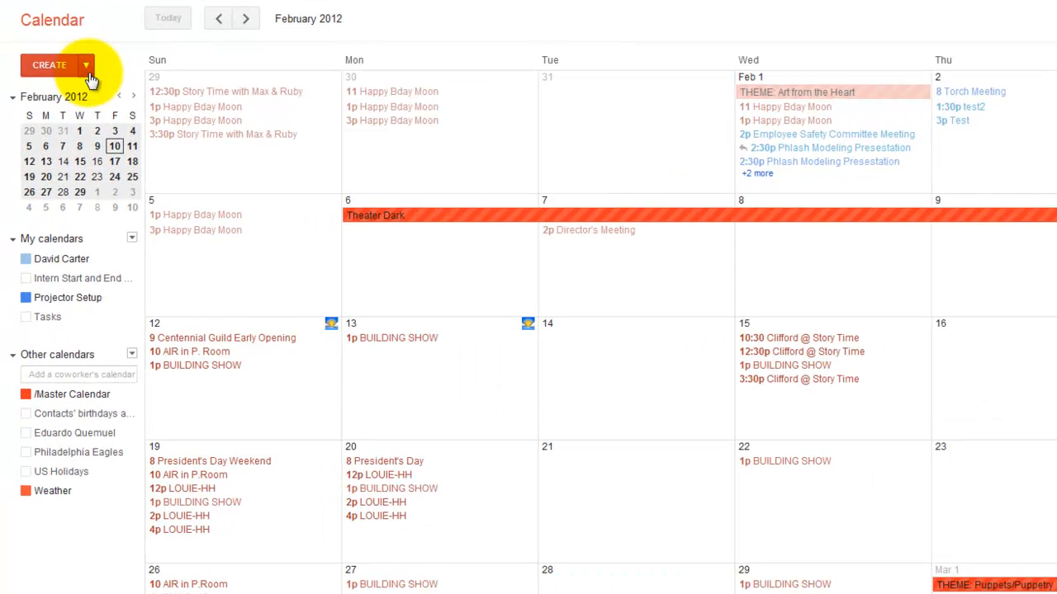
Open the Quick Add entry for new events, and close it without adding anything
click(38, 149)
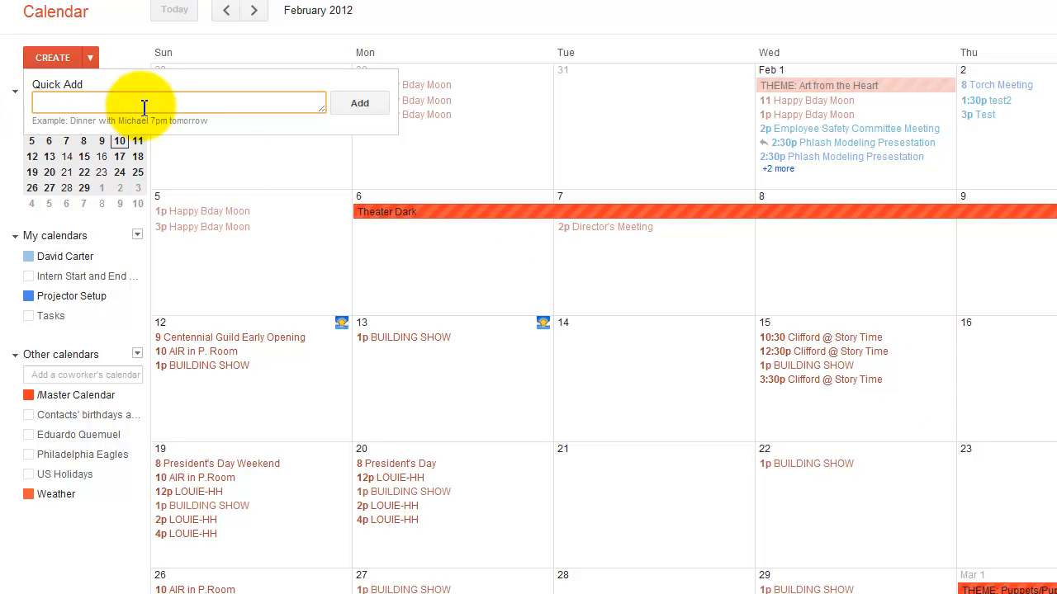
click(90, 58)
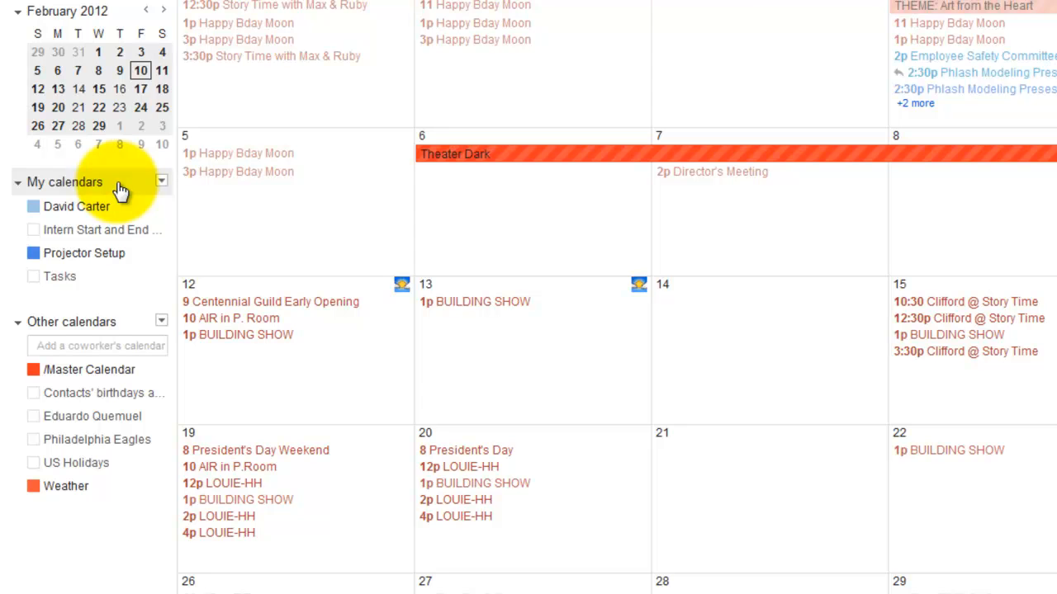
View the options available for the My calendars list, and dismiss them with the list left expanded
click(162, 181)
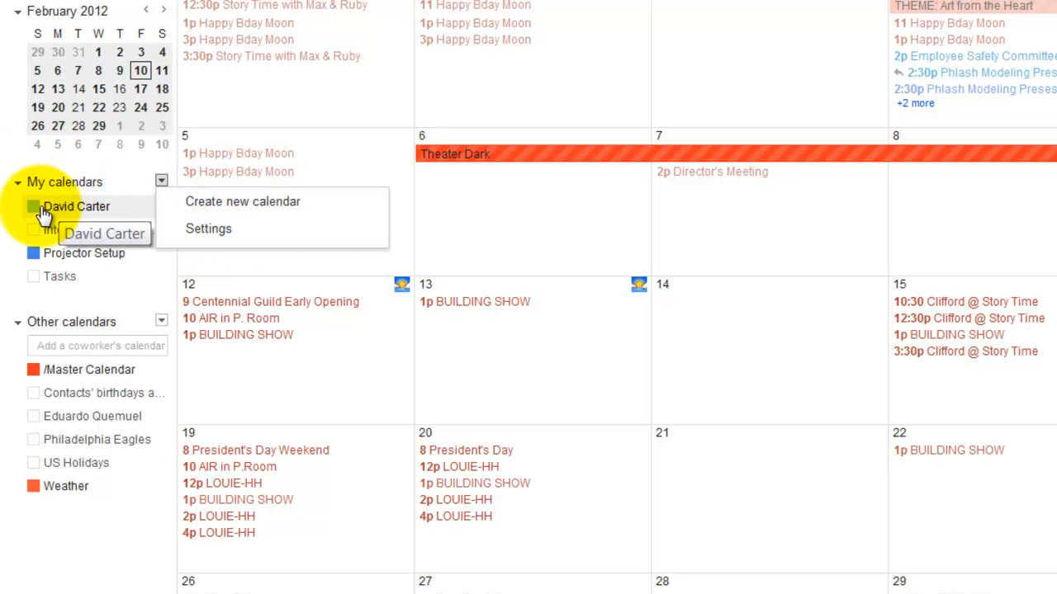
click(97, 184)
click(99, 183)
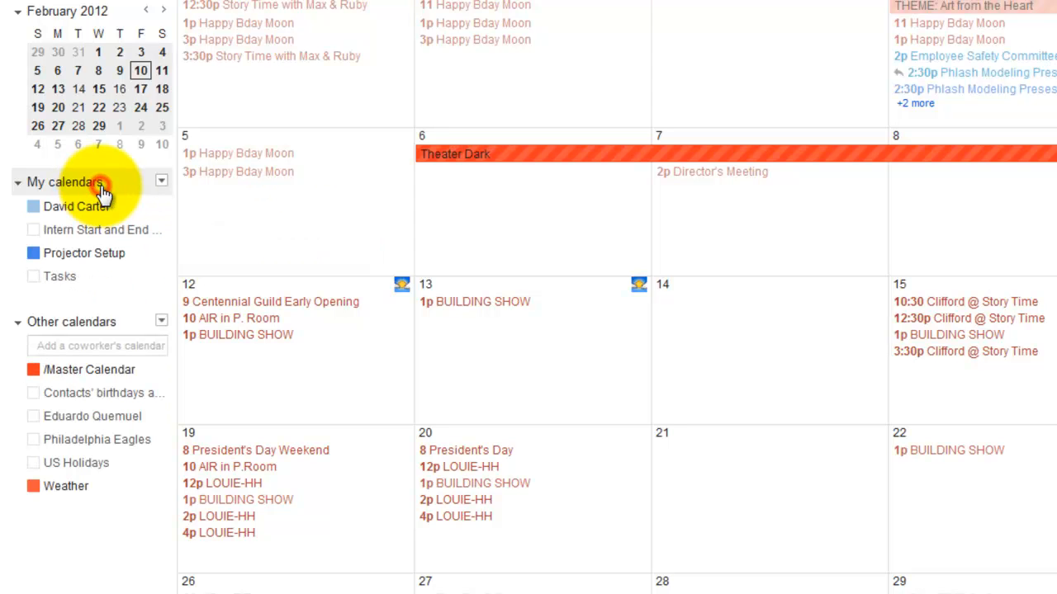
Toggle the visibility of calendars in the My calendars list, leaving the account owner's personal calendar hidden
click(37, 230)
click(41, 230)
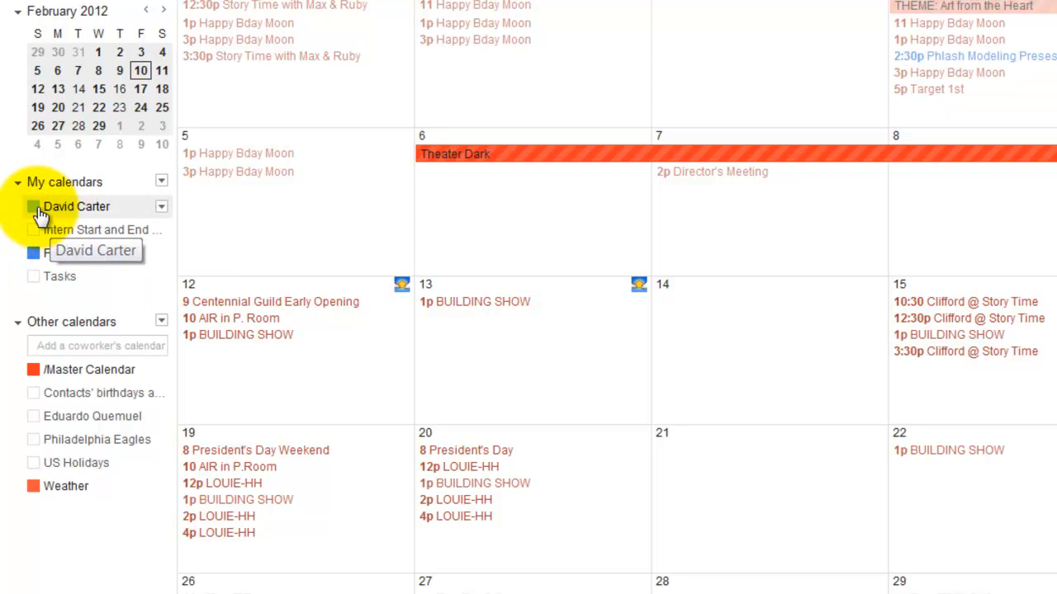
click(45, 208)
click(82, 208)
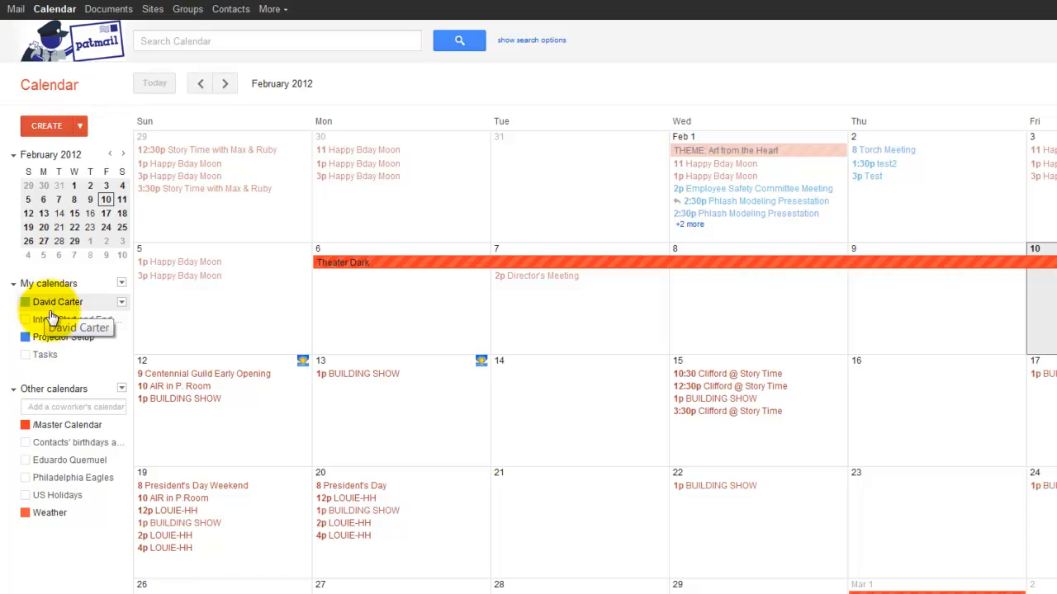
click(73, 320)
click(72, 321)
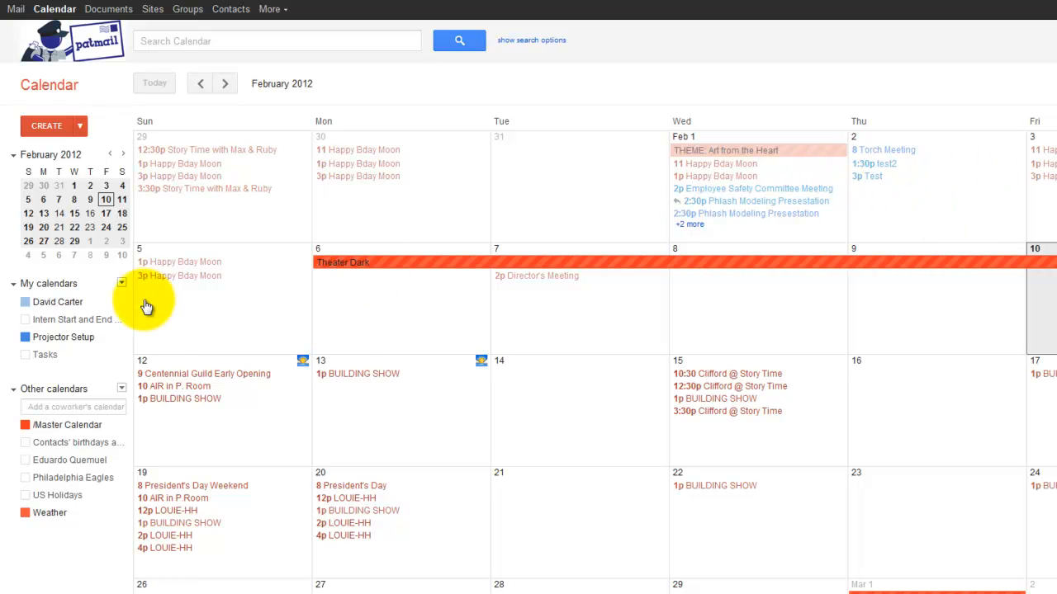
click(52, 307)
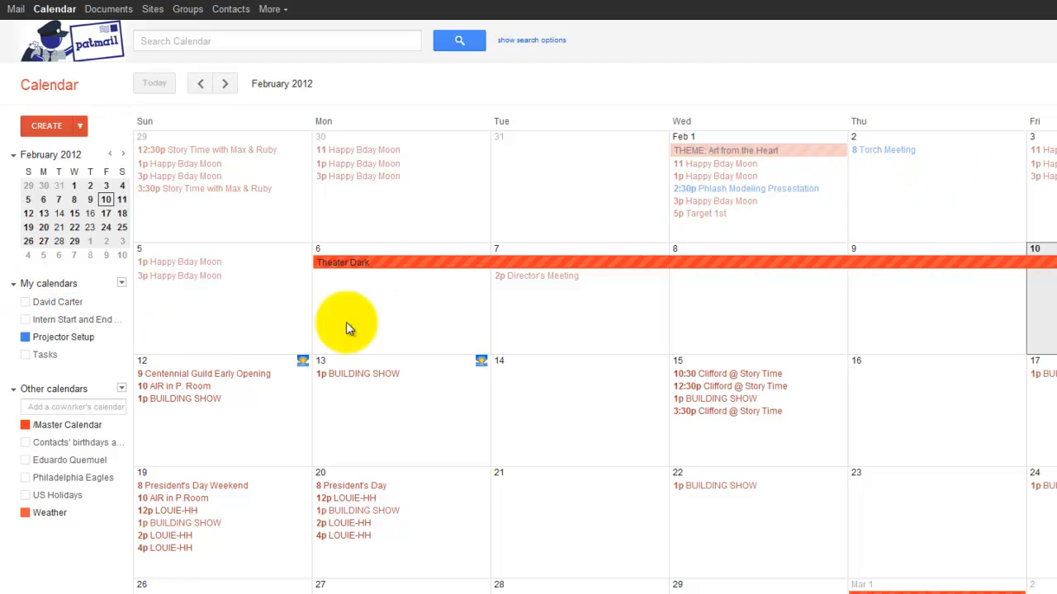
Set the colour of the account owner's personal calendar to light orange and show its events
click(121, 305)
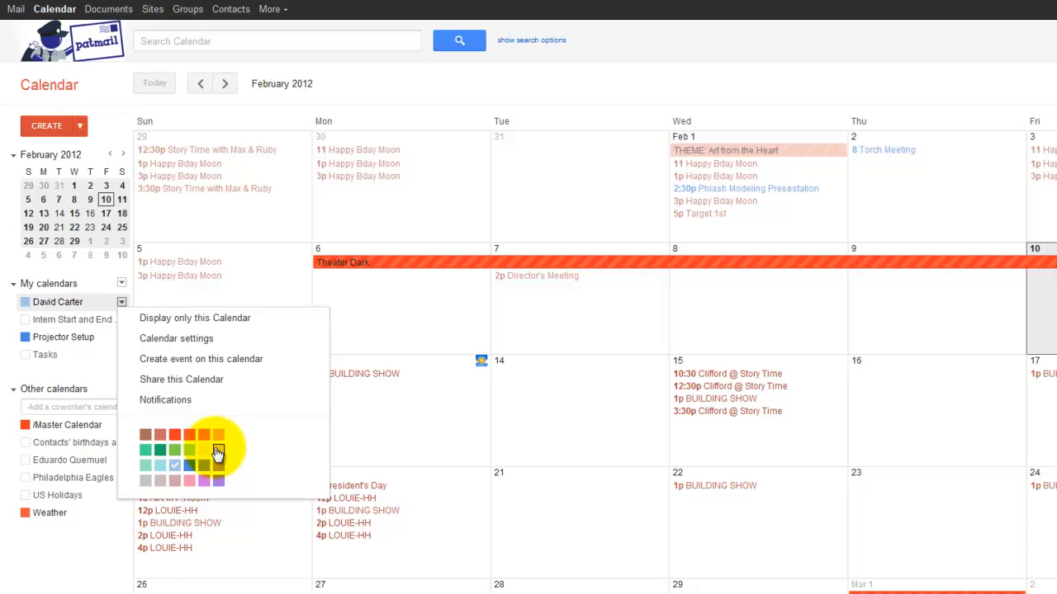
click(219, 436)
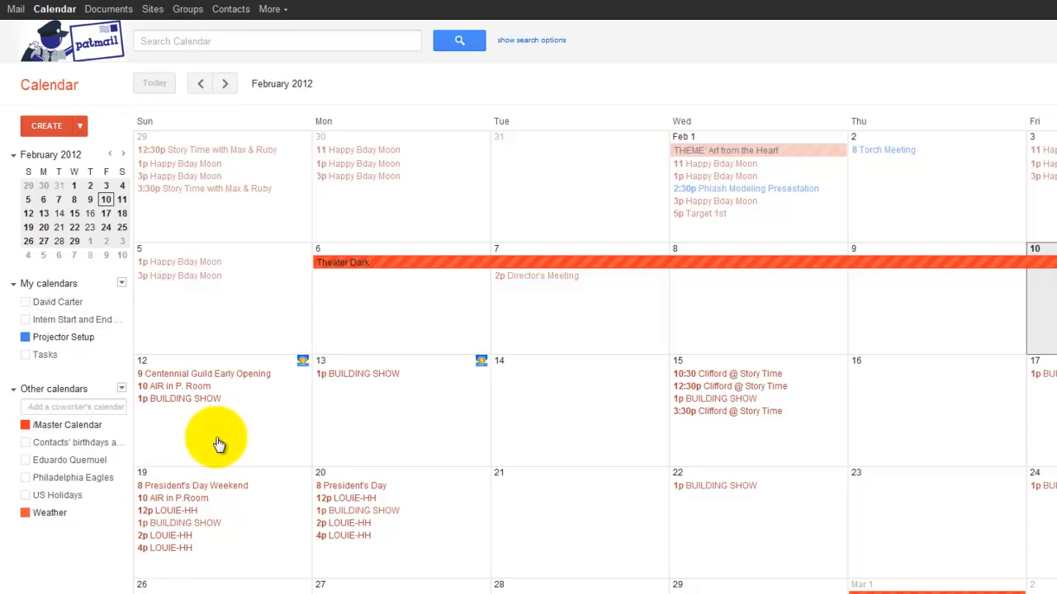
click(58, 301)
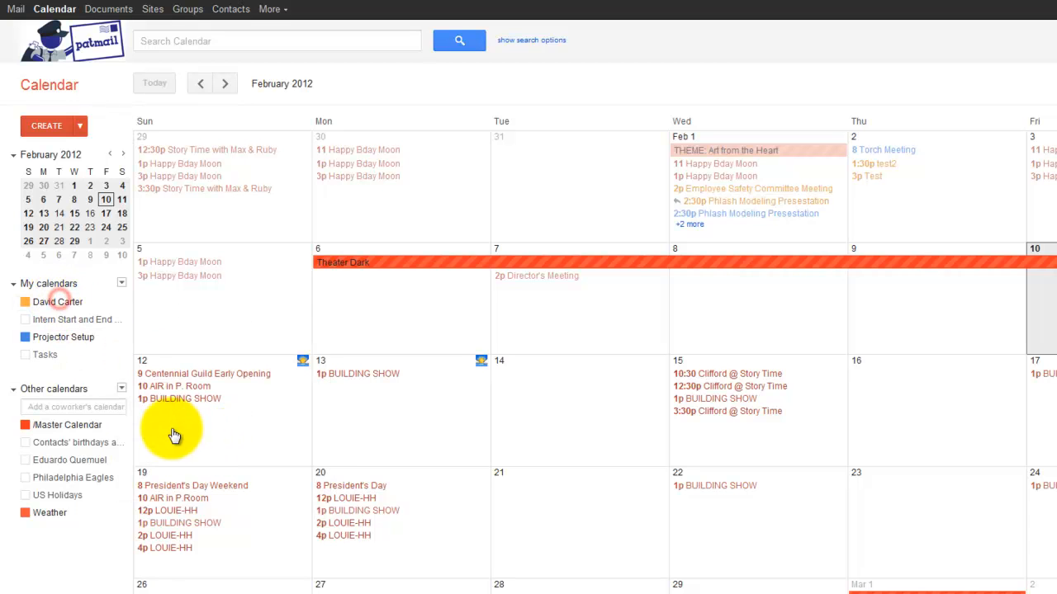
Change the account owner's personal calendar colour to brown and display only that calendar
click(121, 302)
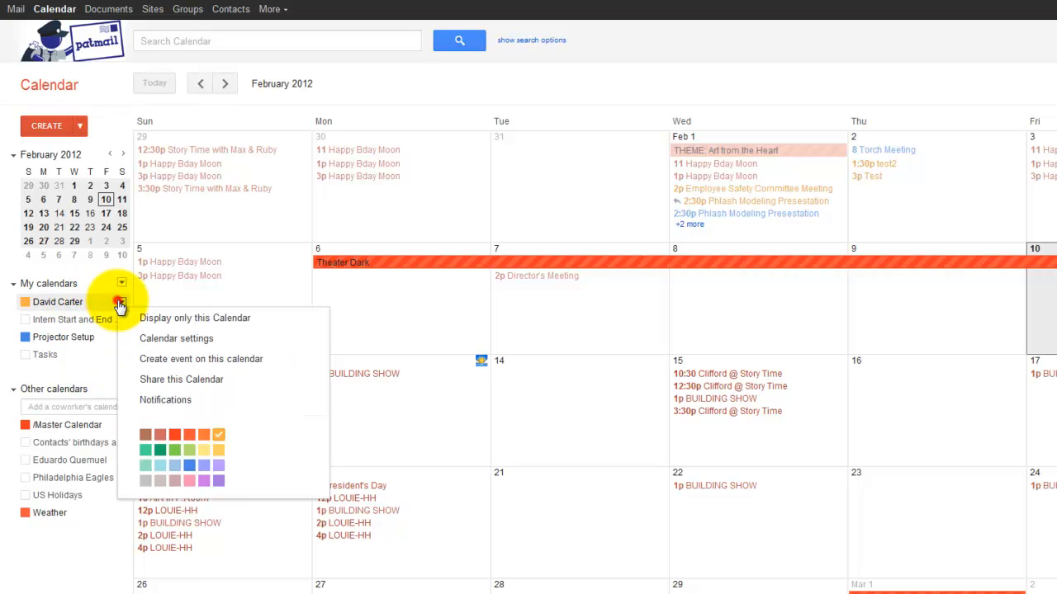
click(145, 435)
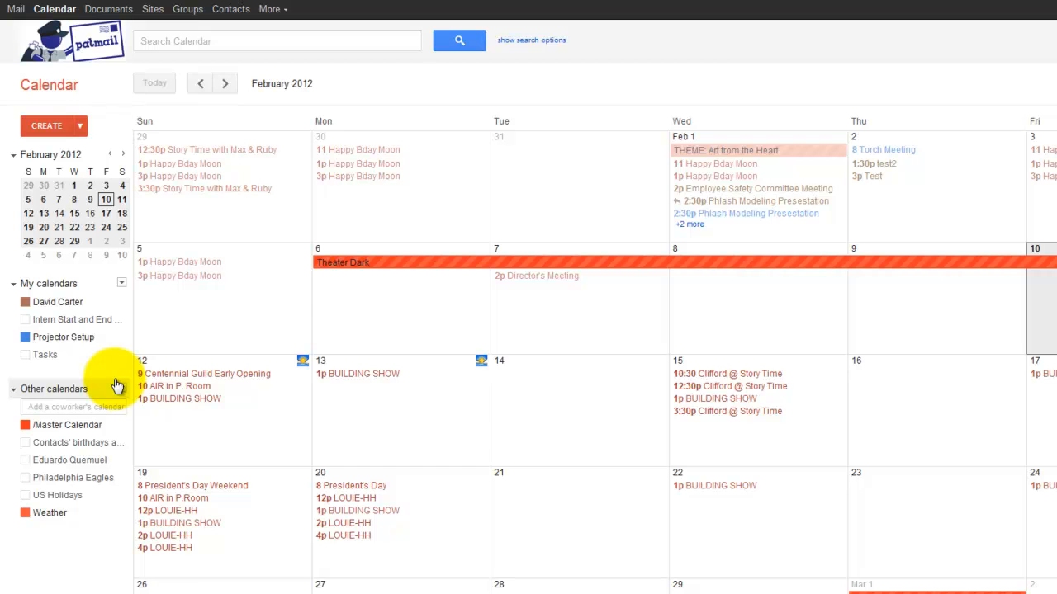
click(120, 303)
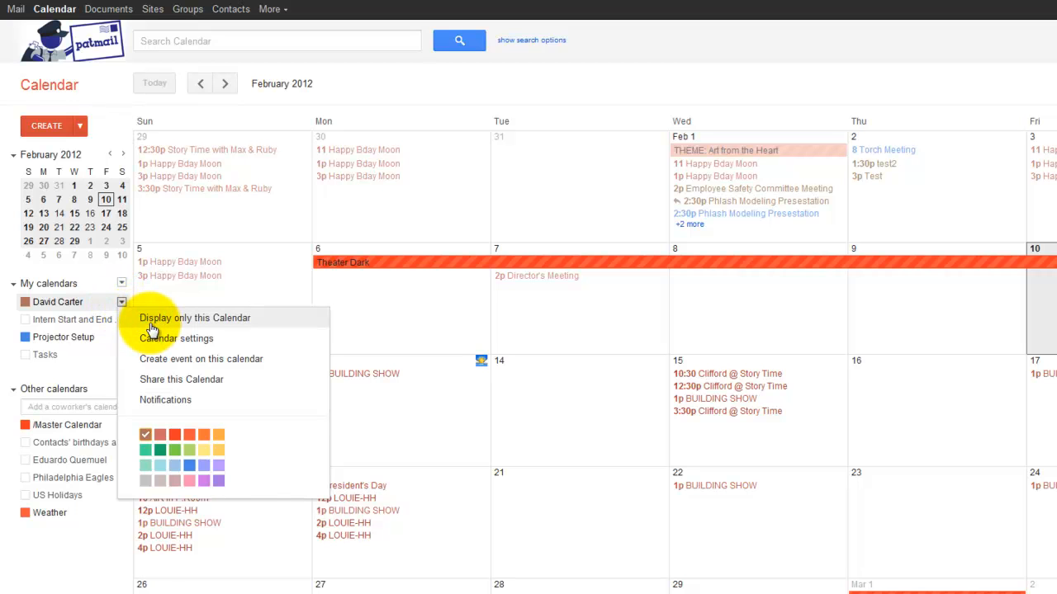
click(151, 322)
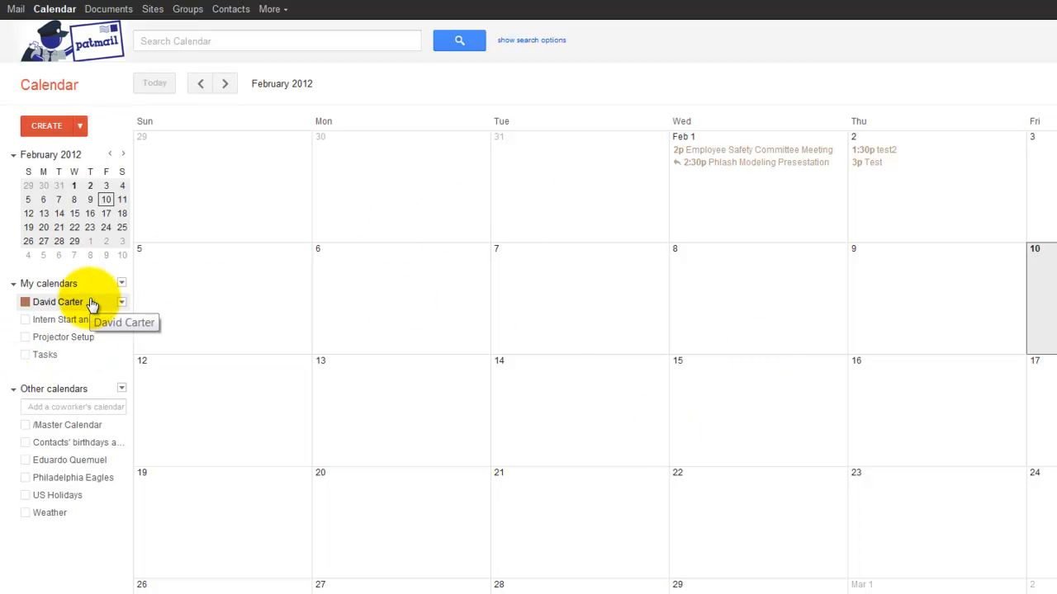
Review the personal calendar's notification settings, and return to the calendar without saving
click(121, 304)
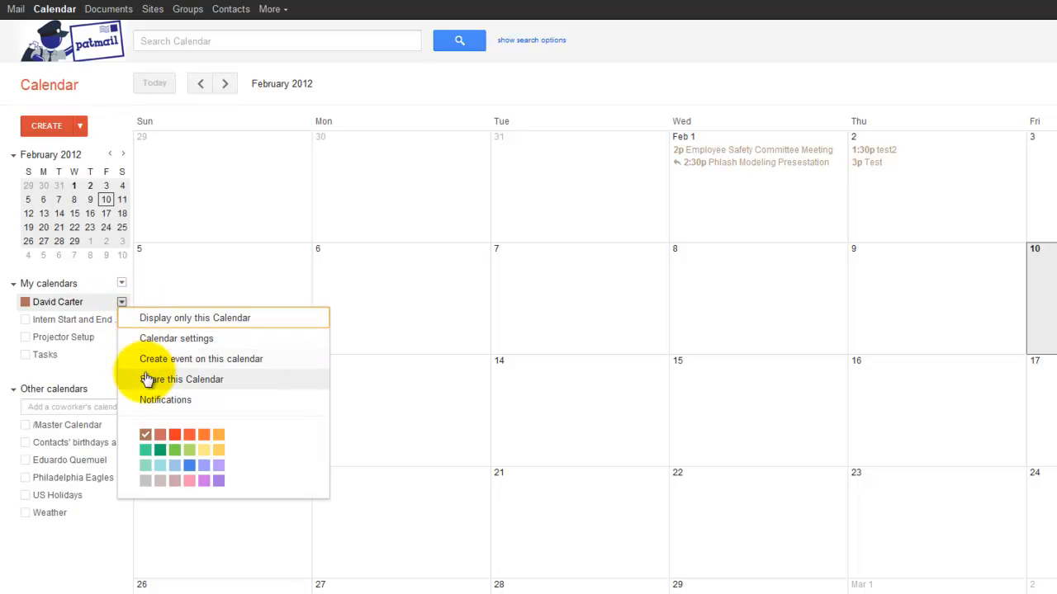
click(196, 403)
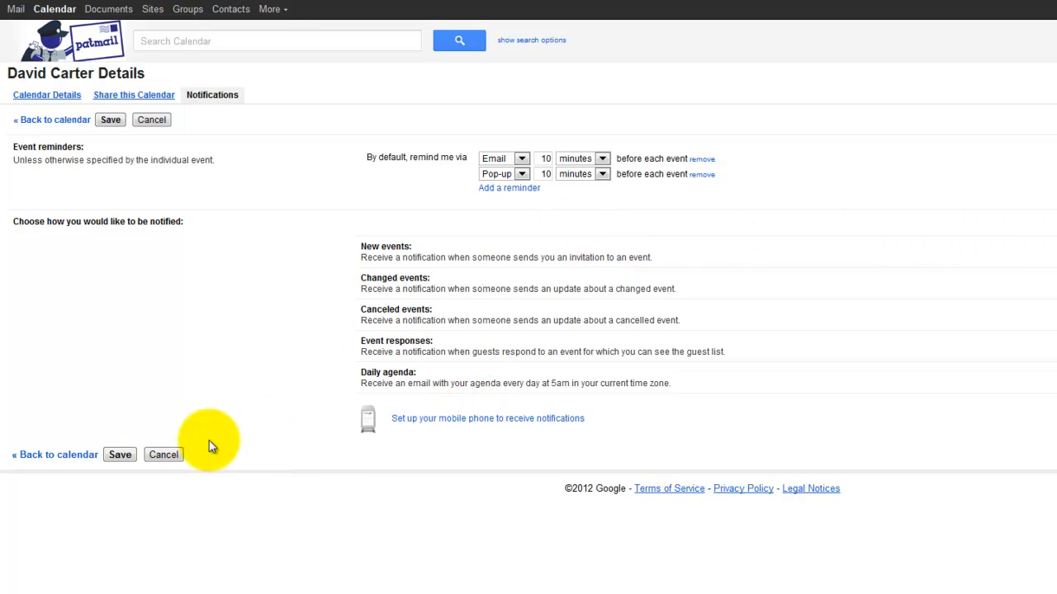
click(163, 455)
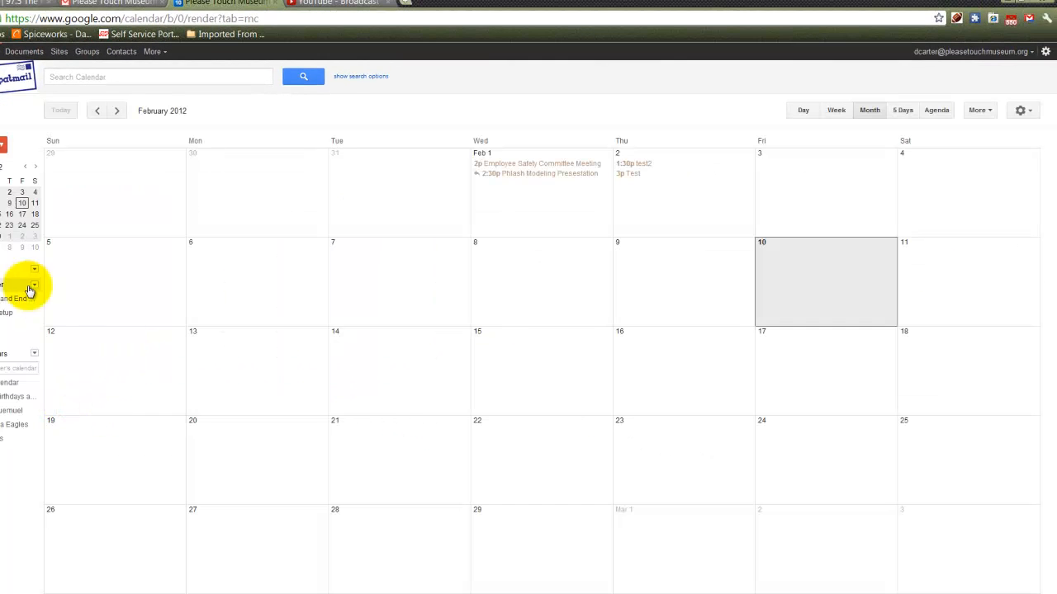
Check the personal calendar's options, and switch the Projector Setup calendar on and off again
click(33, 287)
click(34, 287)
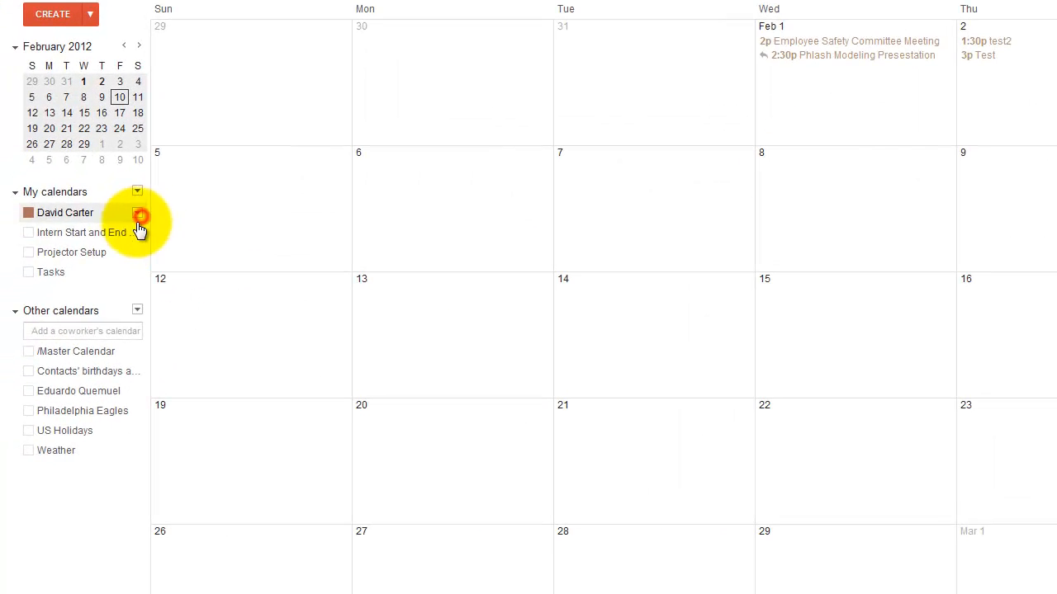
click(63, 253)
click(70, 255)
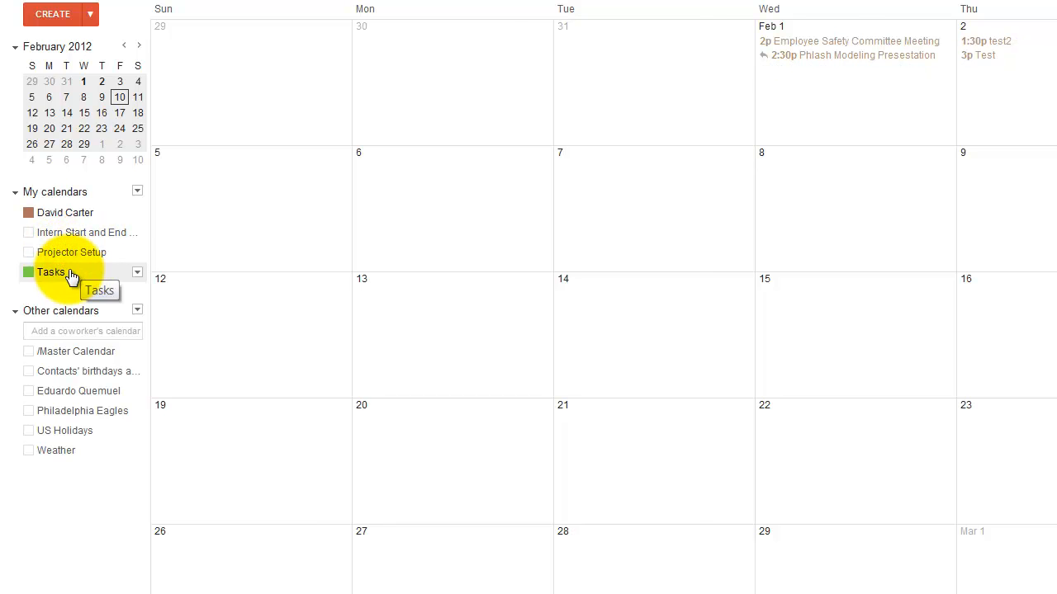
Toggle Tasks to view the task list beside the calendar, and hide it again
click(66, 277)
click(66, 281)
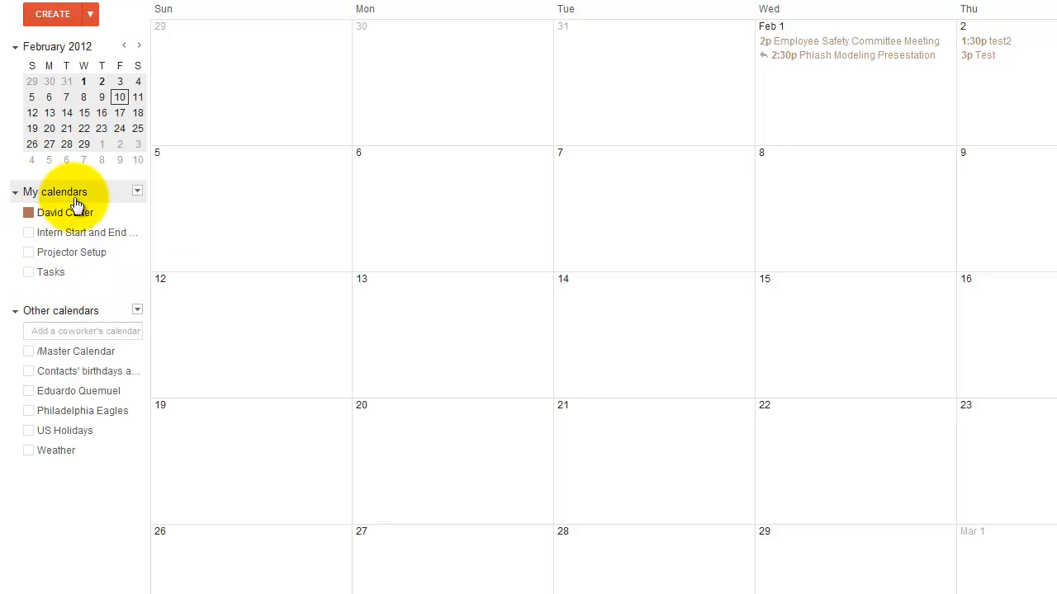
click(50, 280)
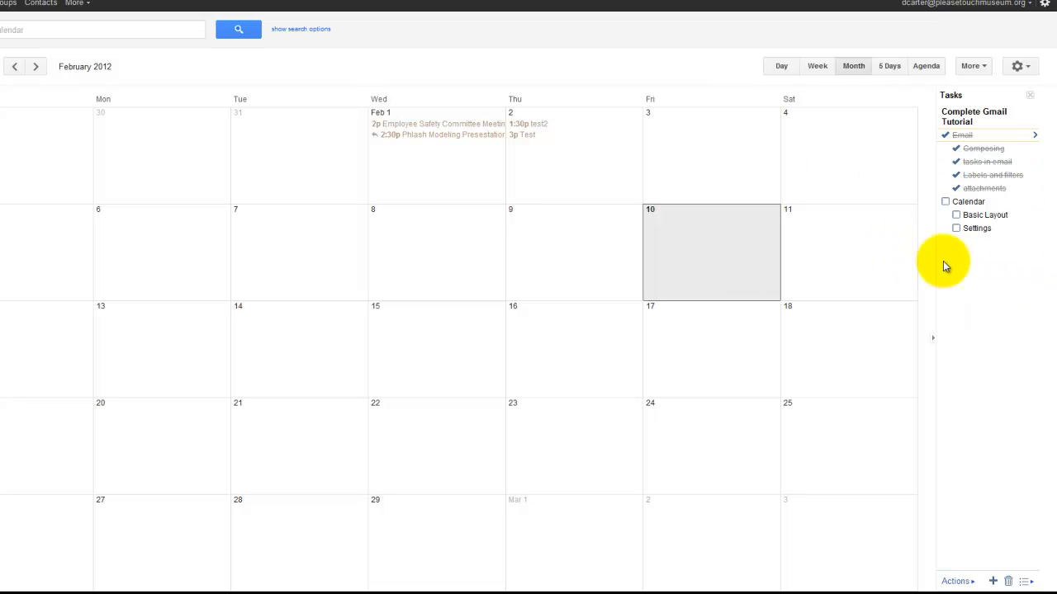
click(0, 277)
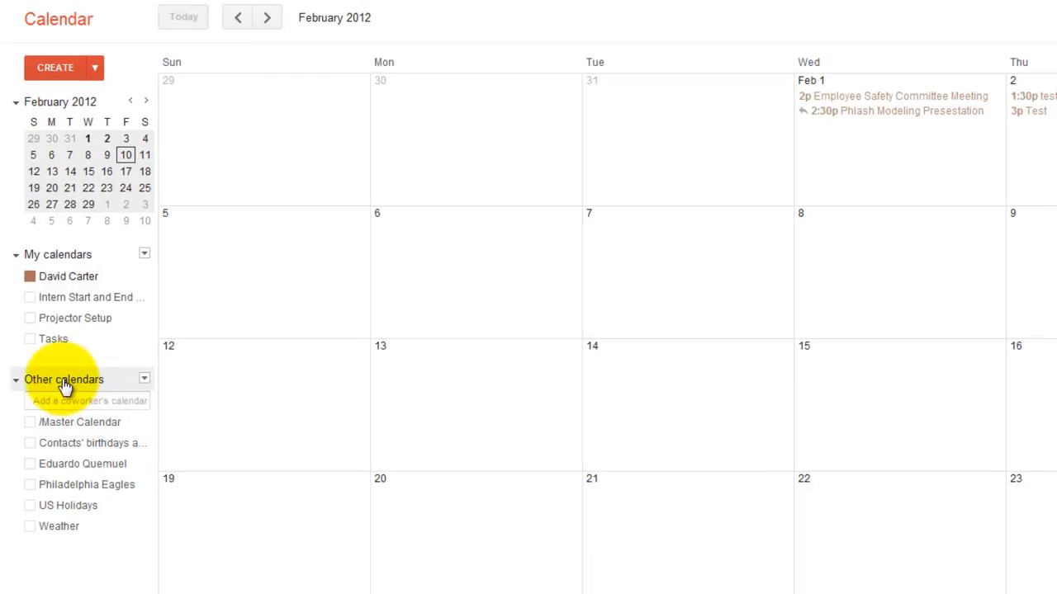
Open the form for adding a coworker's calendar by contact email, and close it without adding anyone
click(145, 382)
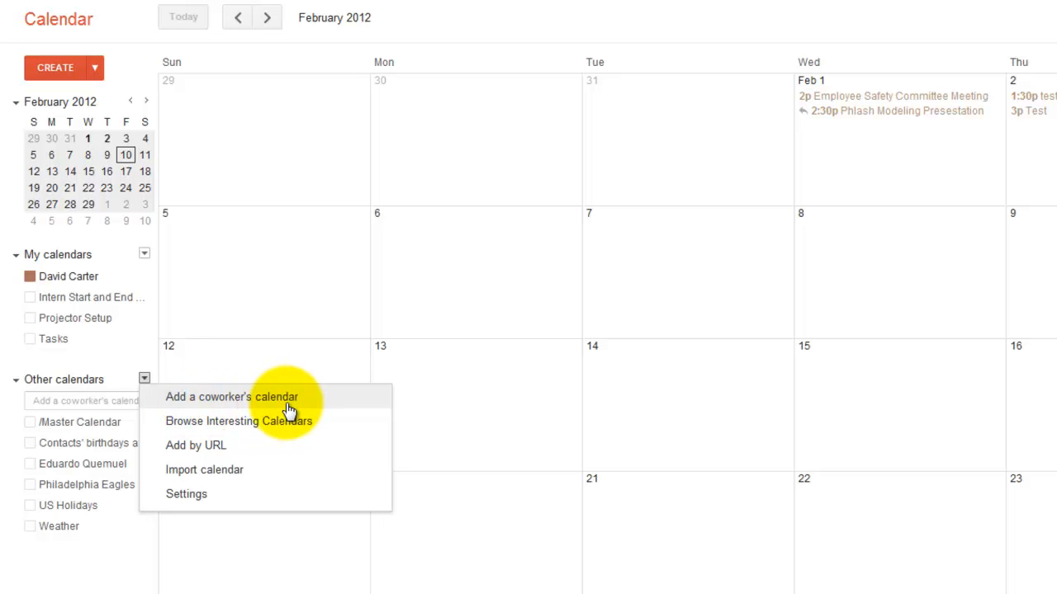
click(253, 399)
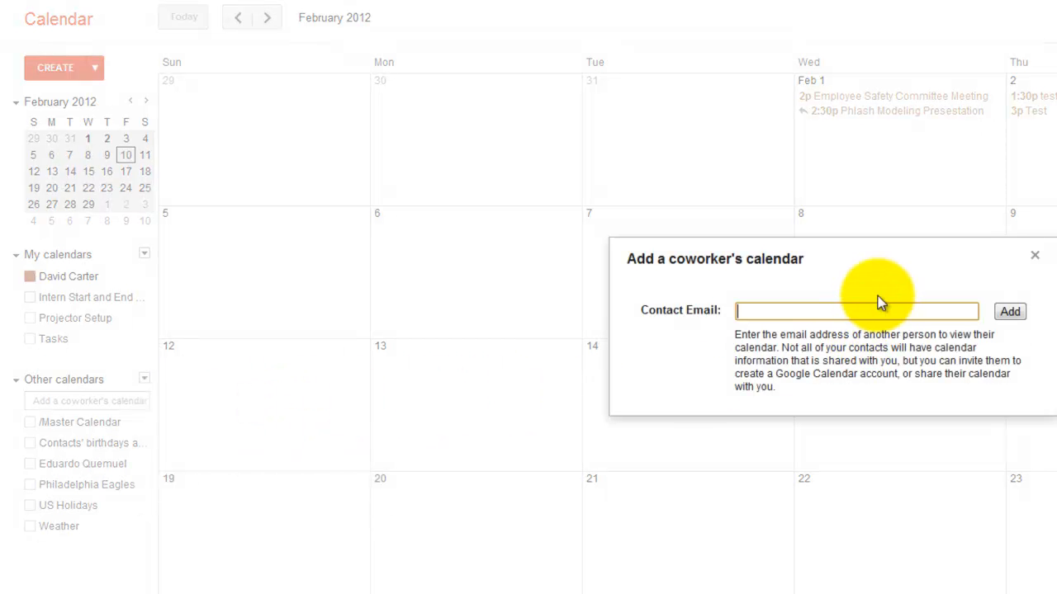
text(ed)
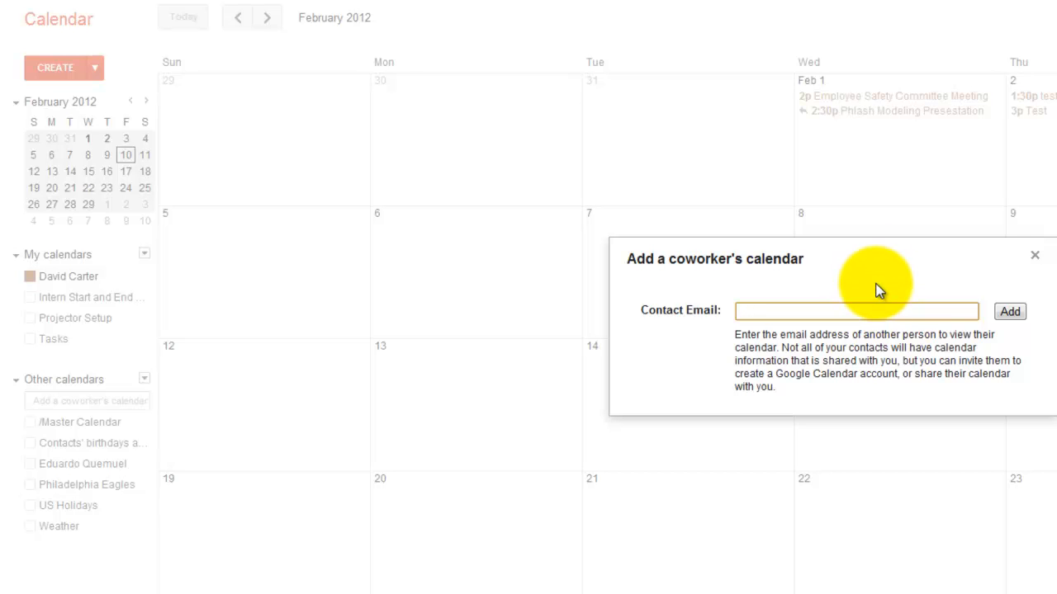
click(1035, 256)
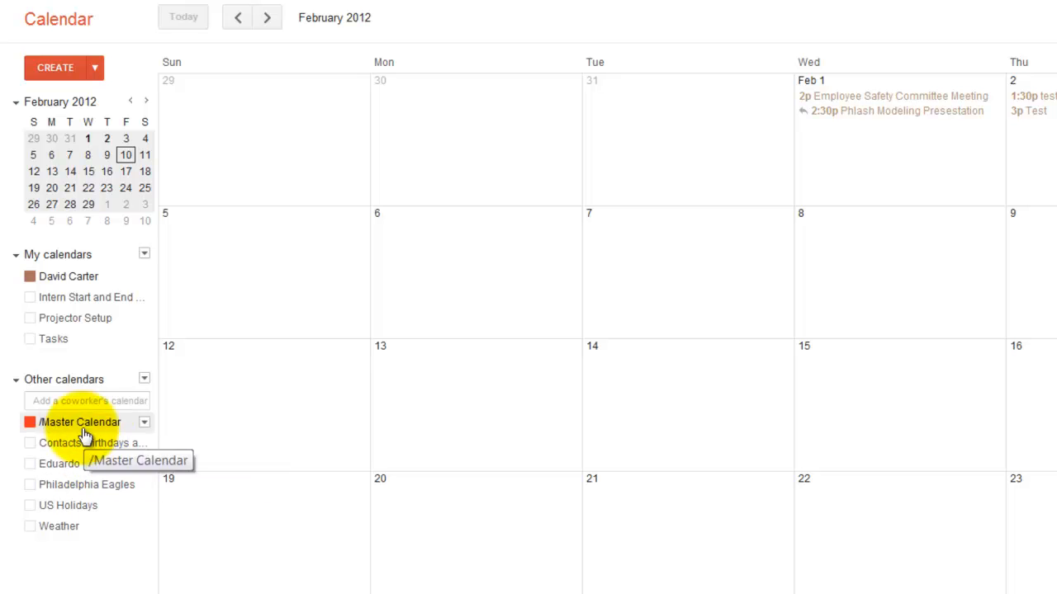
Look up coworkers in the Other calendars list by entering the first letters of their names, and clear the entry
click(42, 401)
text(ed)
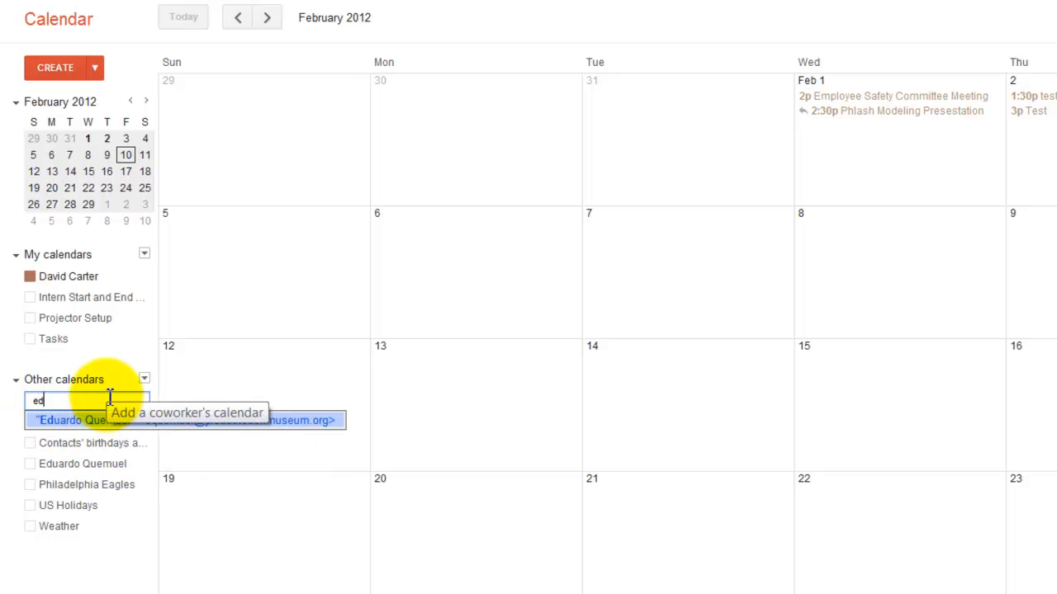
key(Return)
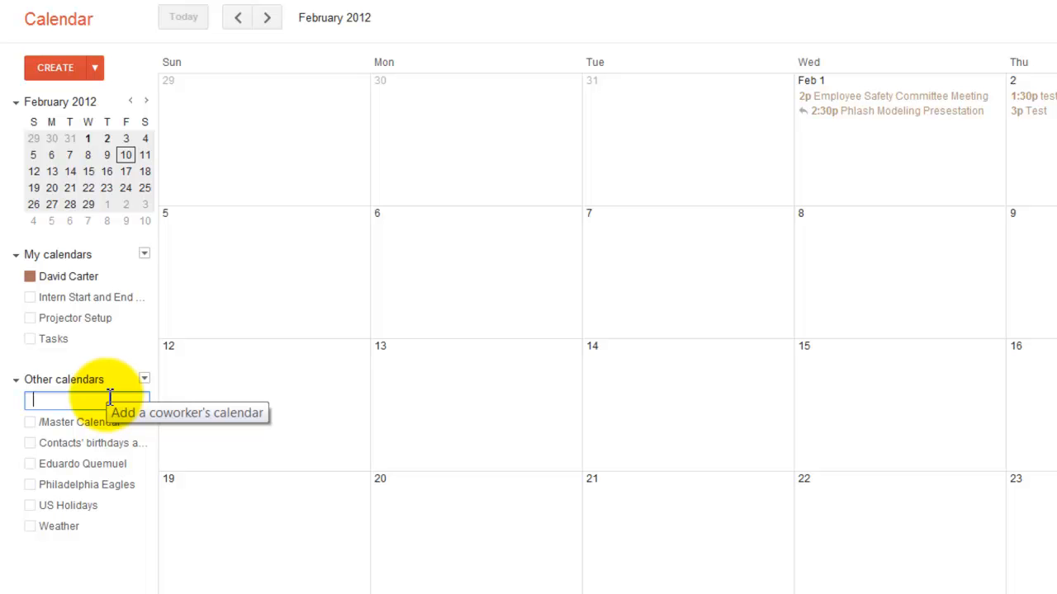
text(ed)
key(BackSpace)
key(BackSpace)
text(sta)
key(BackSpace)
key(BackSpace)
key(BackSpace)
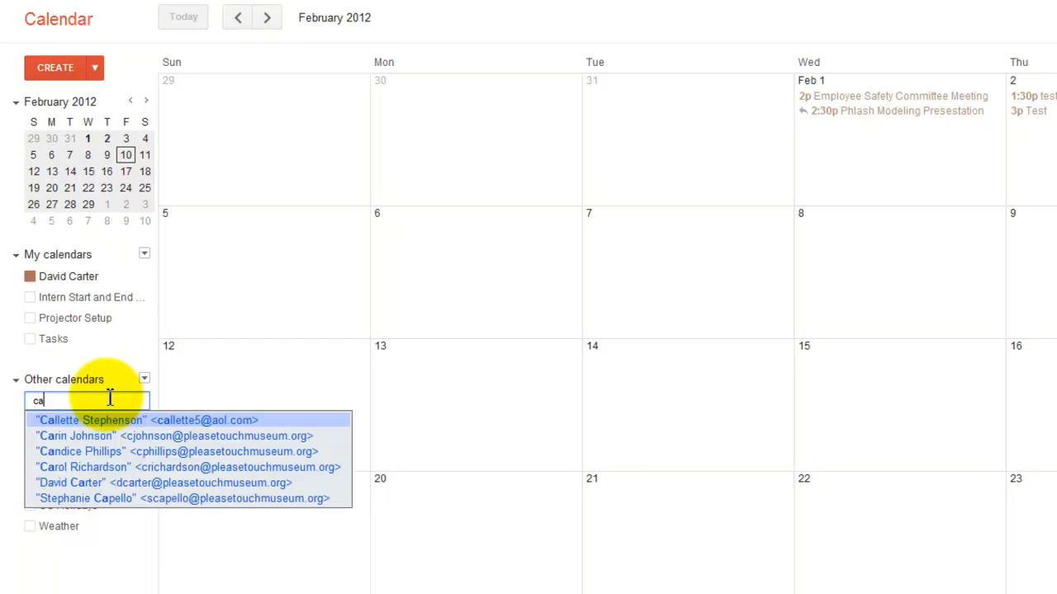
key(BackSpace)
key(BackSpace)
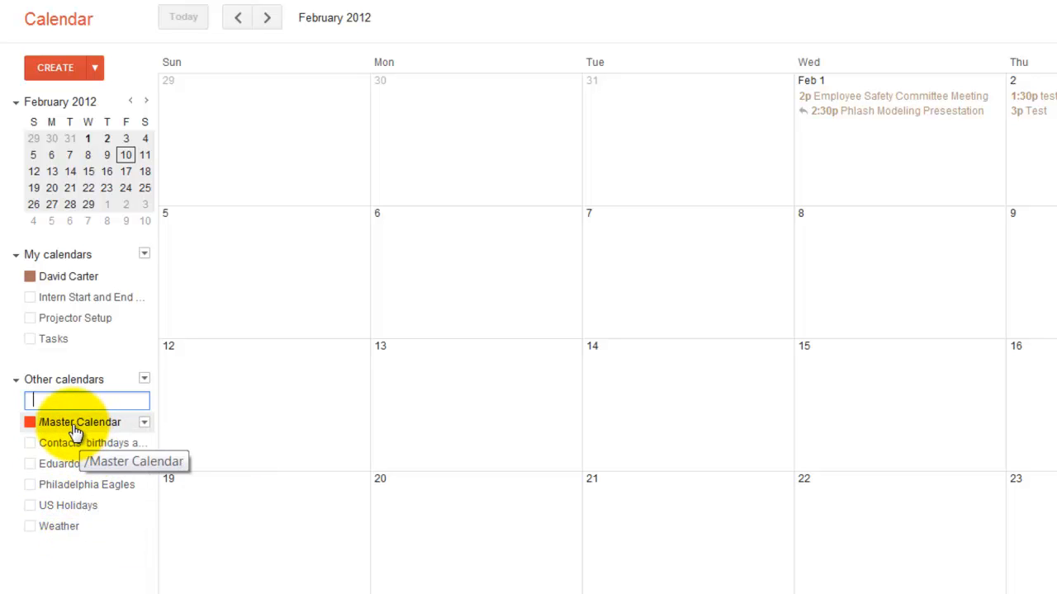
Show the /Master Calendar from Other calendars and make it the only calendar displayed
click(30, 421)
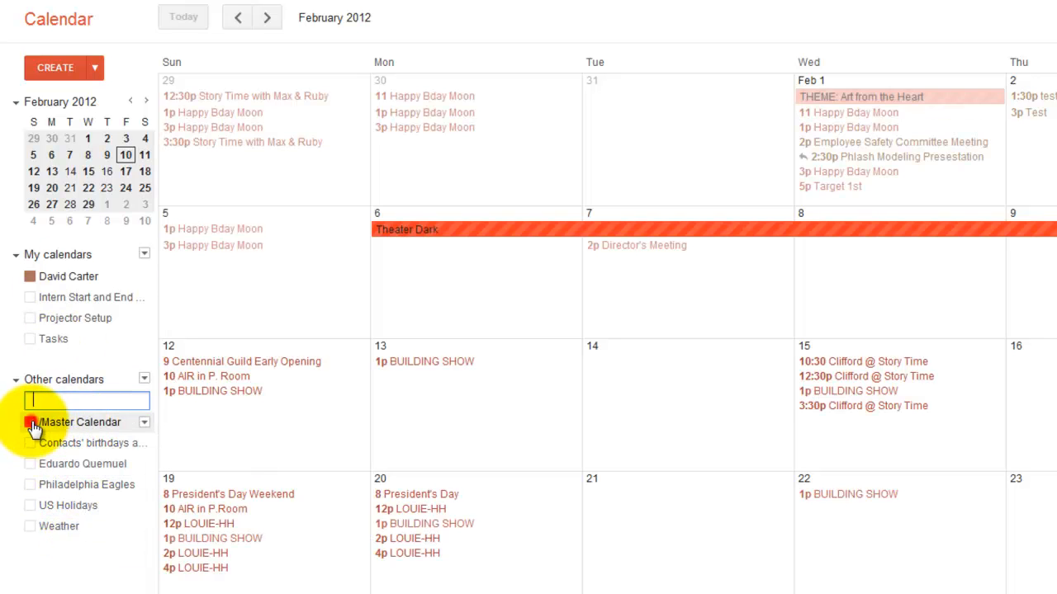
click(30, 442)
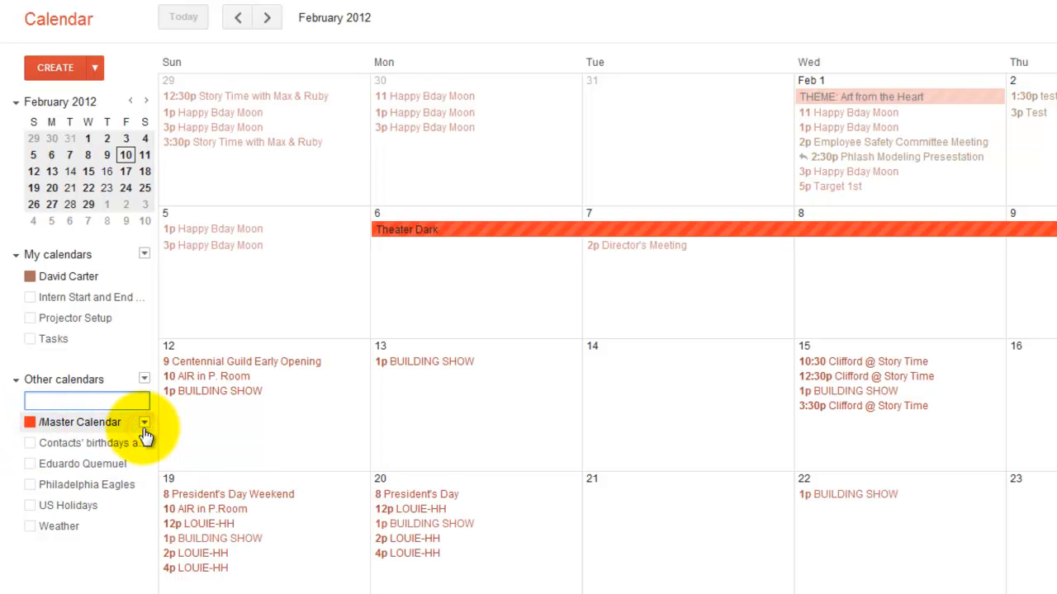
click(143, 424)
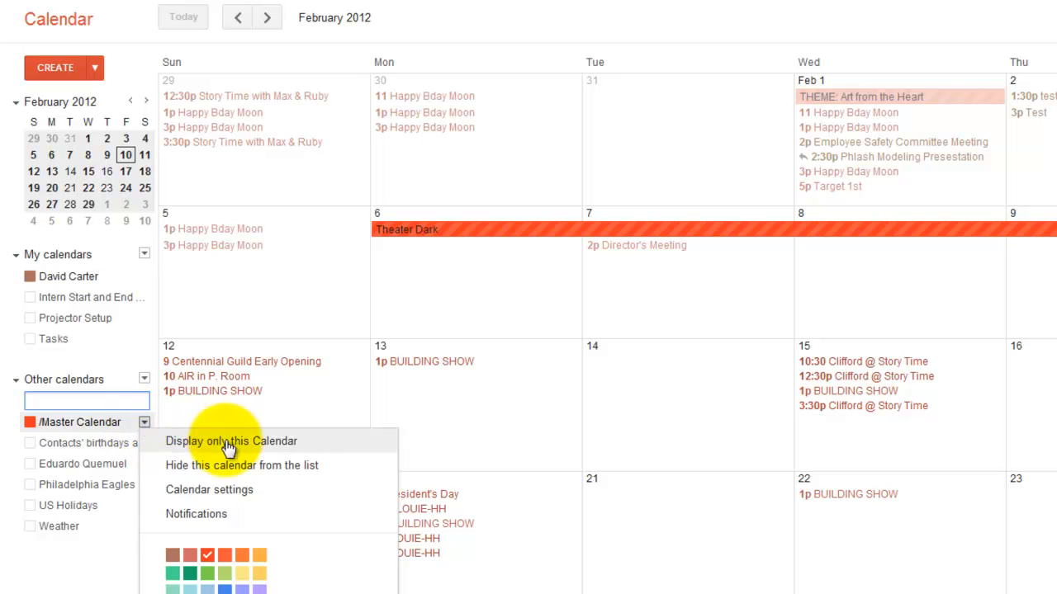
click(305, 450)
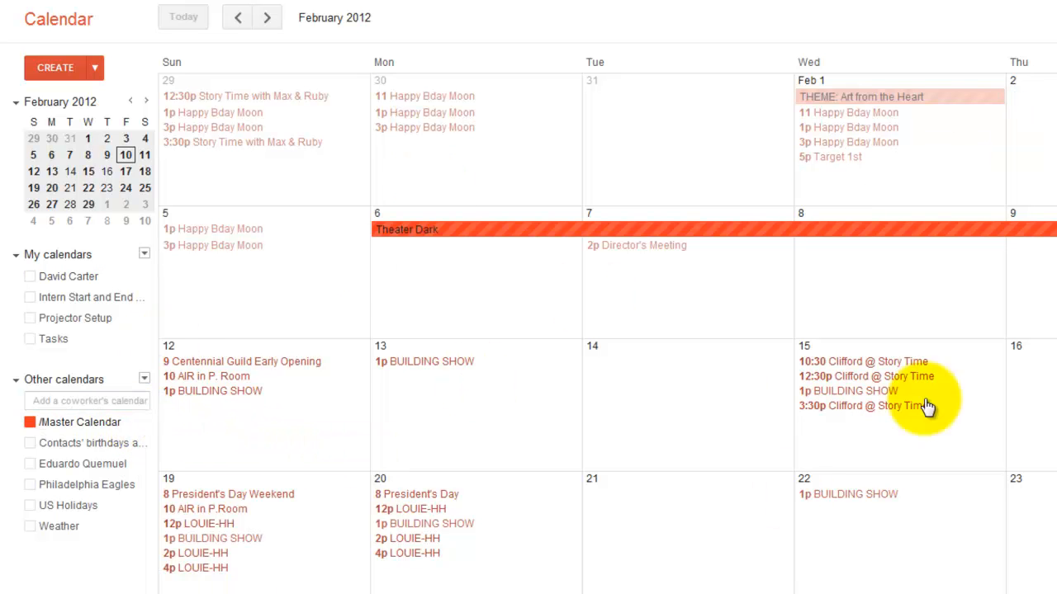
View the options for /Master Calendar, close them unchanged, and show the Weather calendar alongside it
click(144, 422)
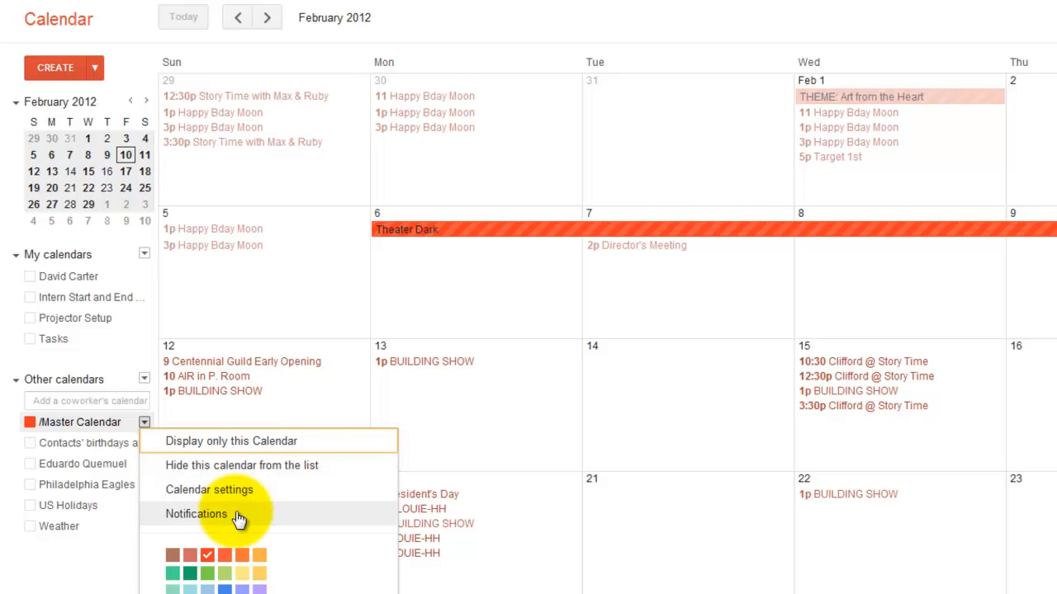
click(25, 580)
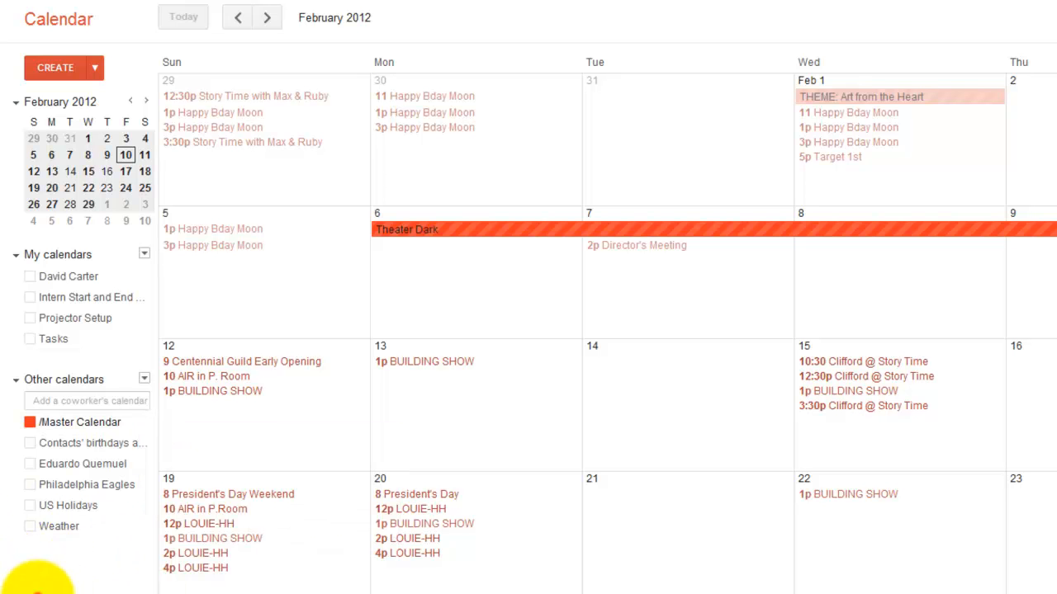
click(29, 526)
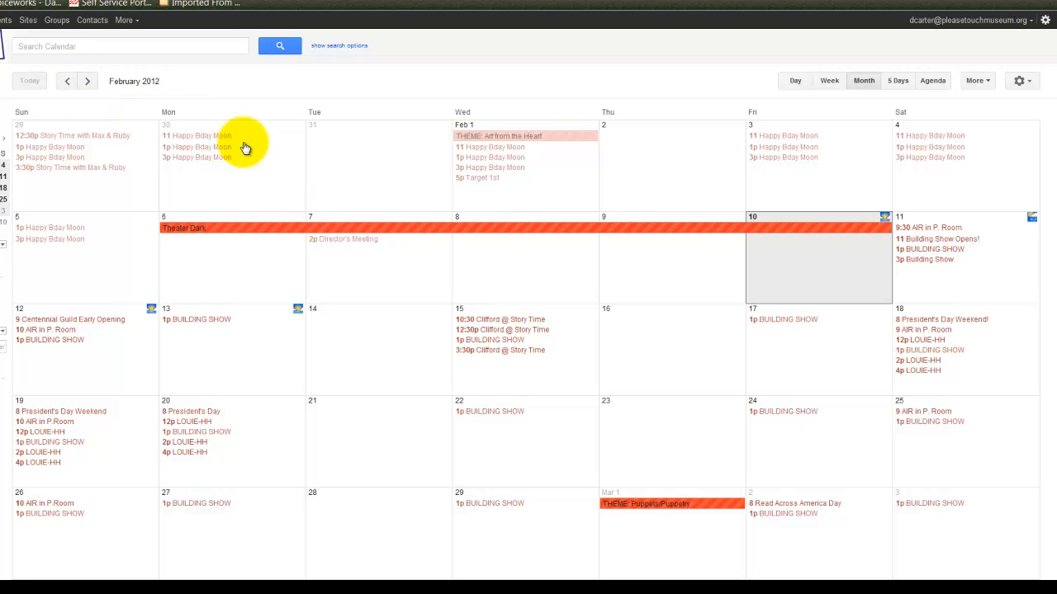
Page the month view forward from February to May 2012 and back to February
click(93, 87)
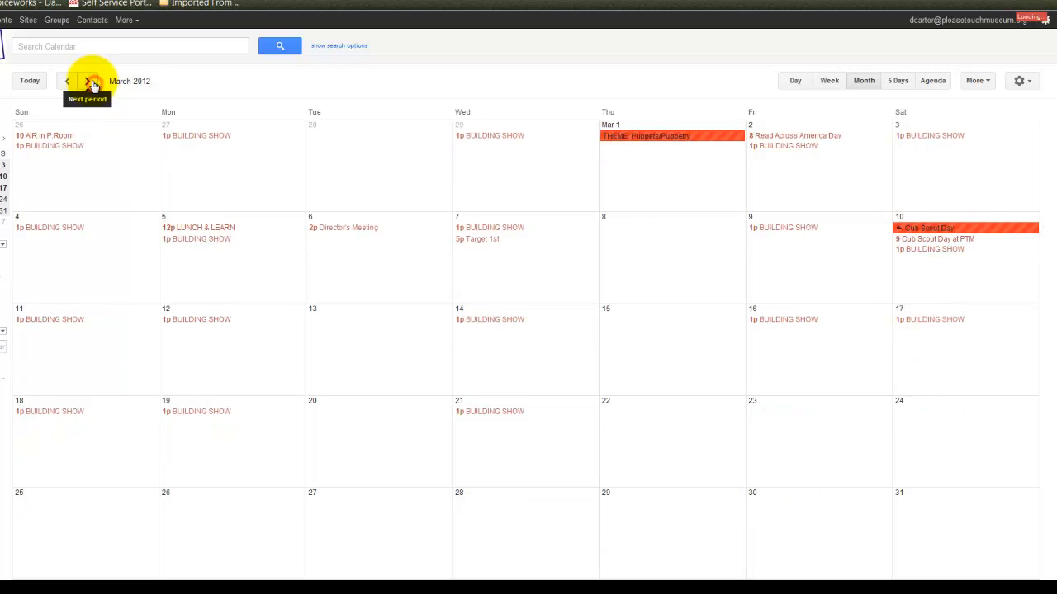
click(89, 87)
click(87, 87)
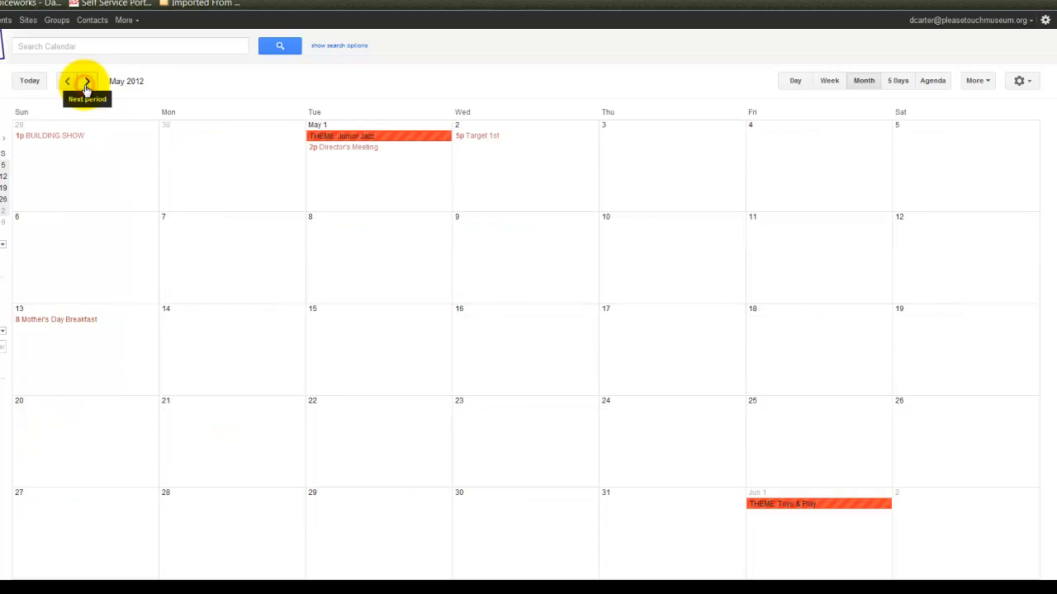
click(64, 84)
click(62, 84)
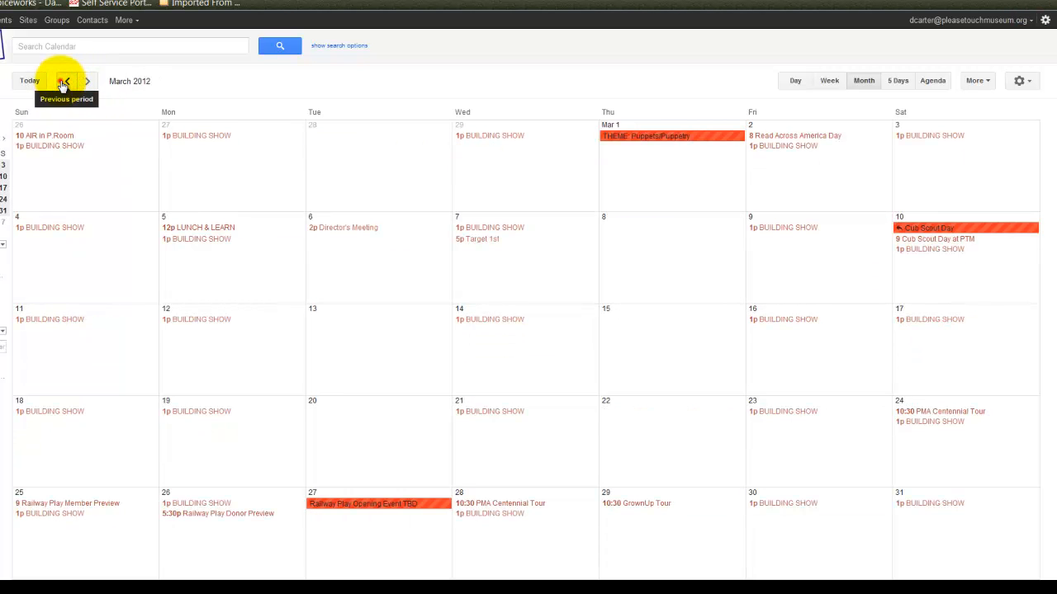
click(63, 83)
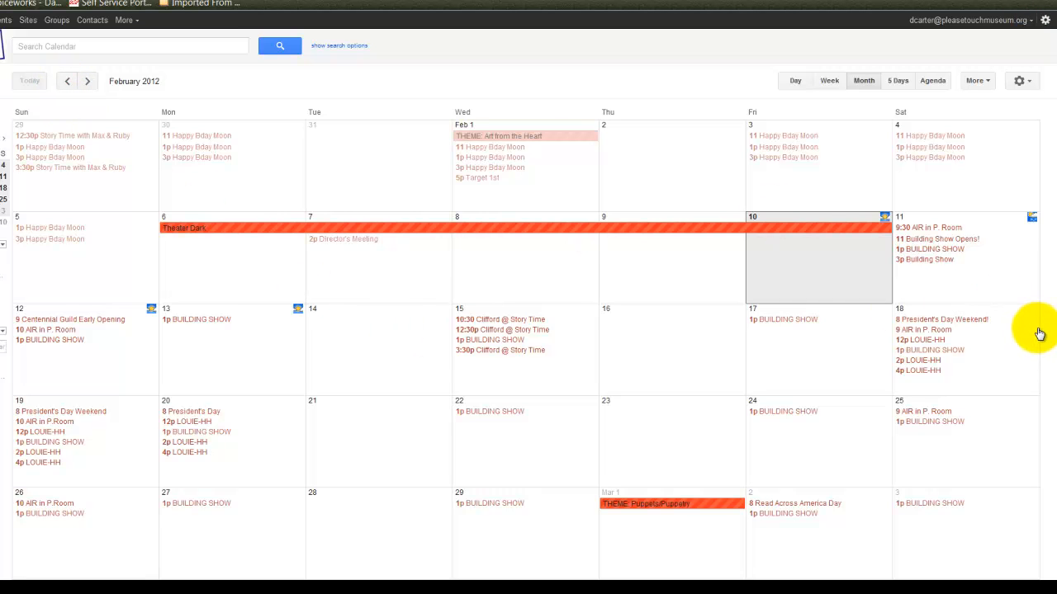
Switch the calendar through the Day, Week, Month, 5 Days and Agenda views, and look at the Print and Refresh options
click(795, 81)
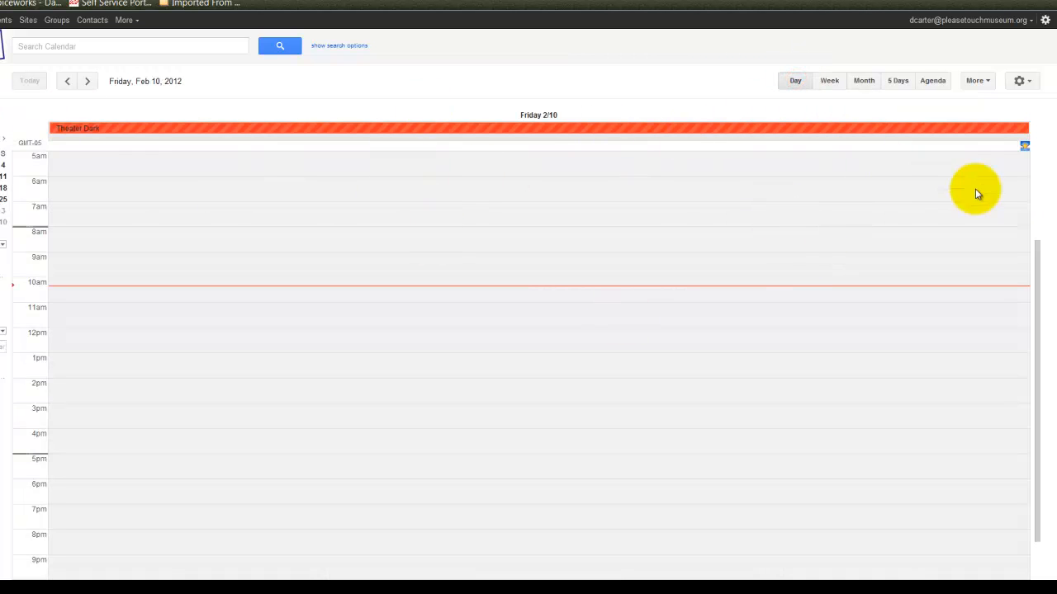
click(828, 81)
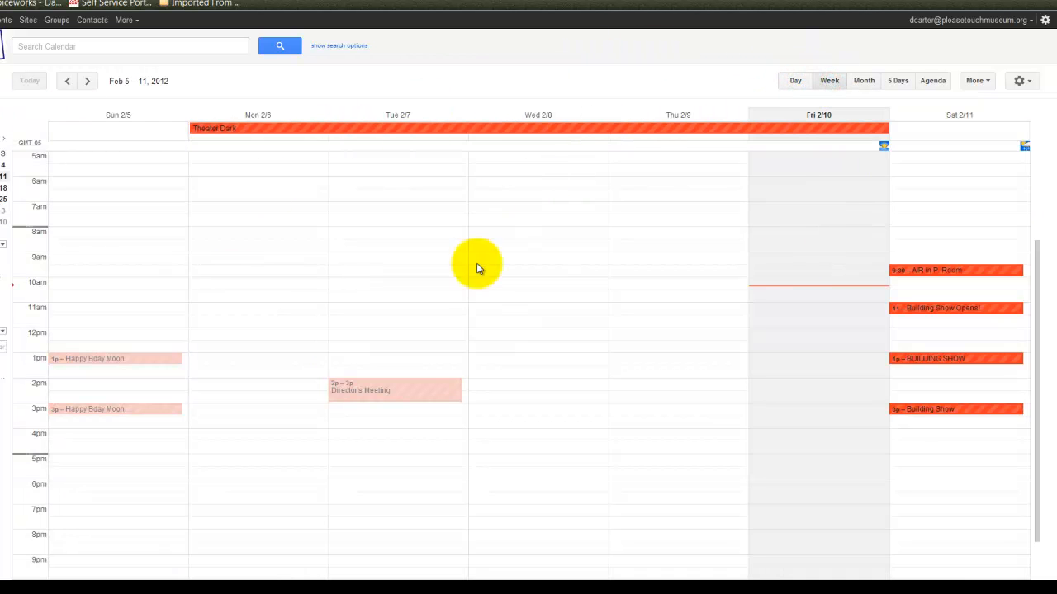
click(863, 83)
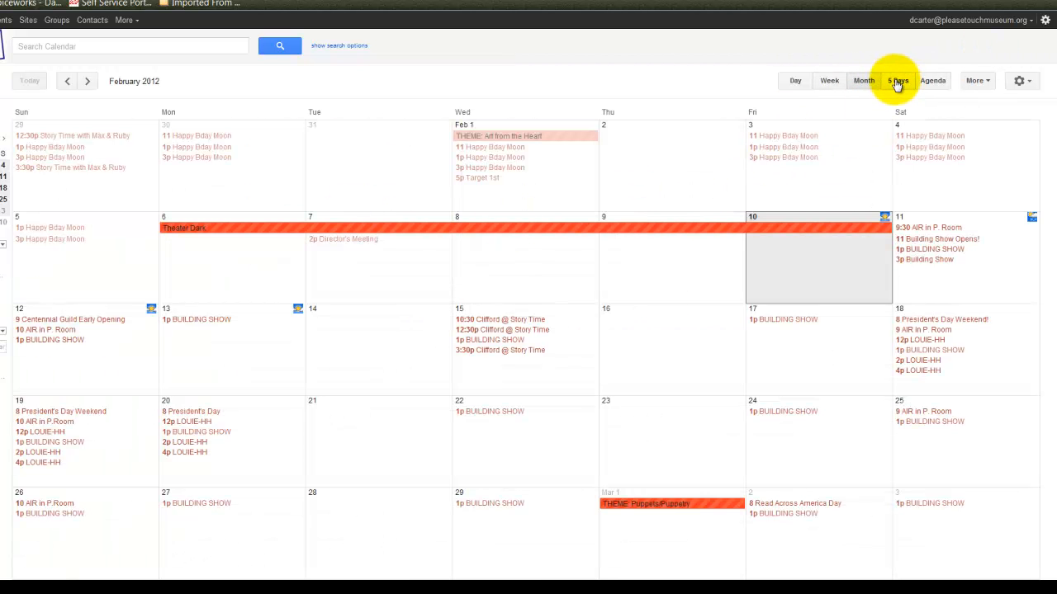
click(898, 83)
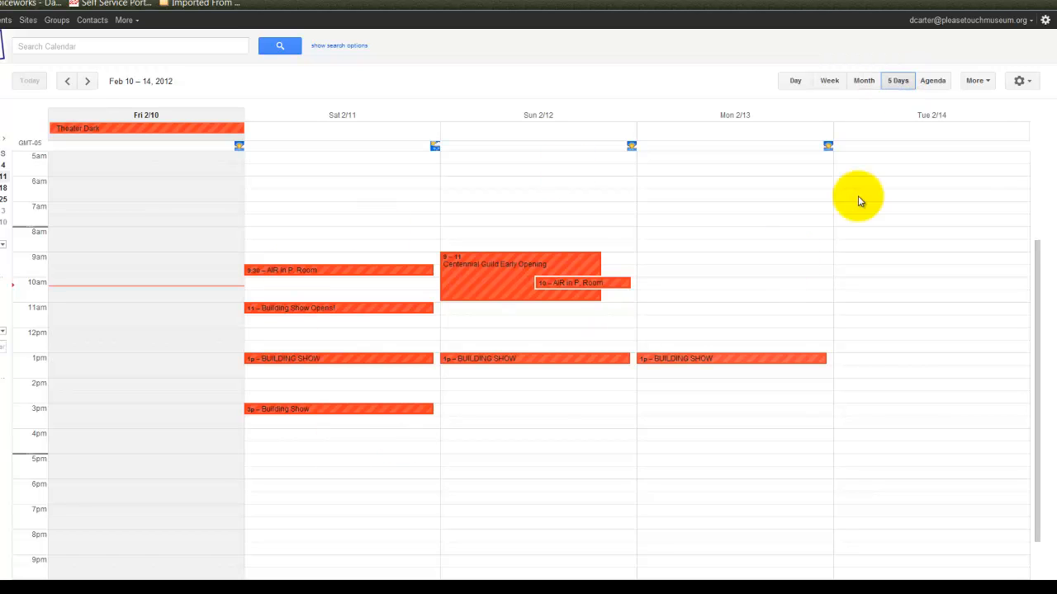
click(939, 82)
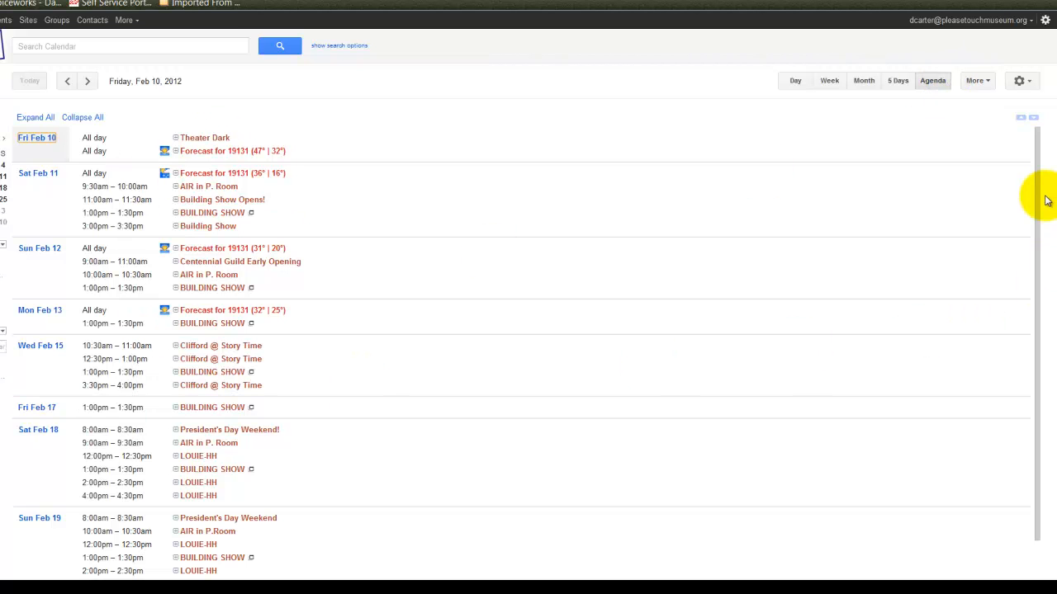
click(981, 80)
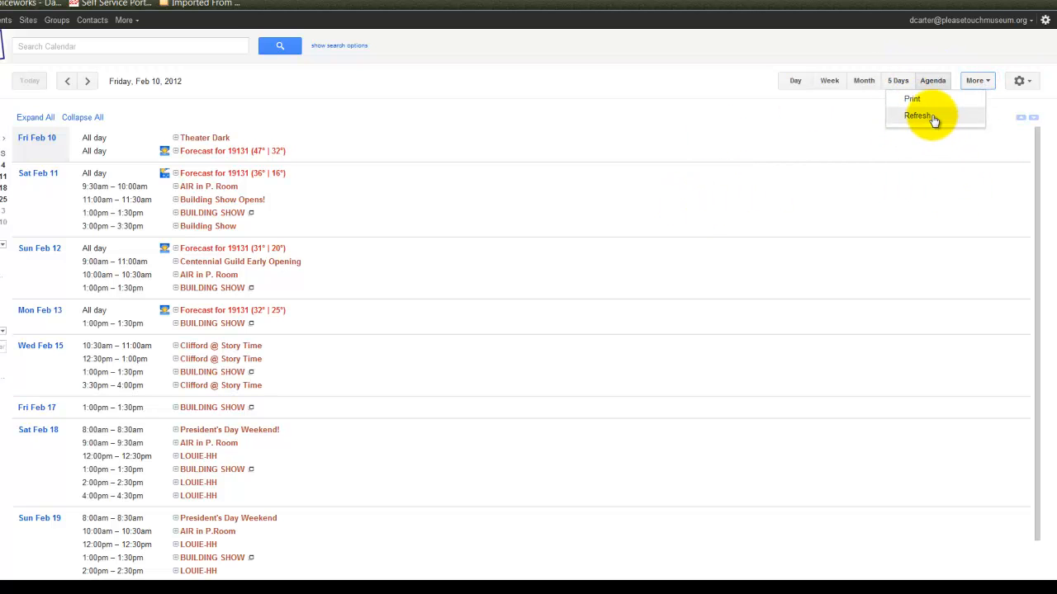
Try the Comfortable and Cozy display densities and set the density to Compact
click(1024, 83)
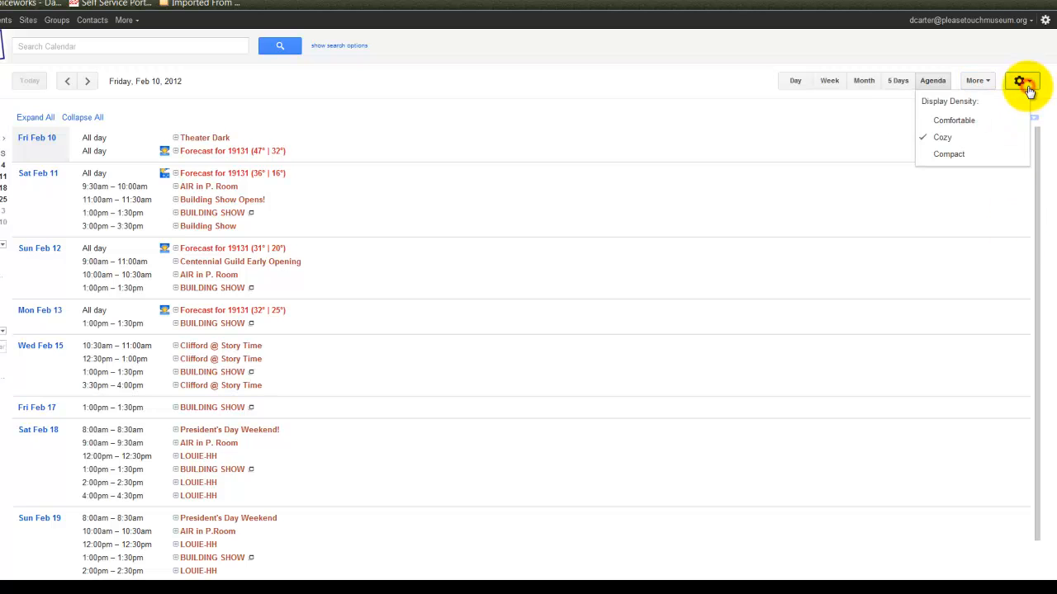
click(951, 122)
click(1022, 95)
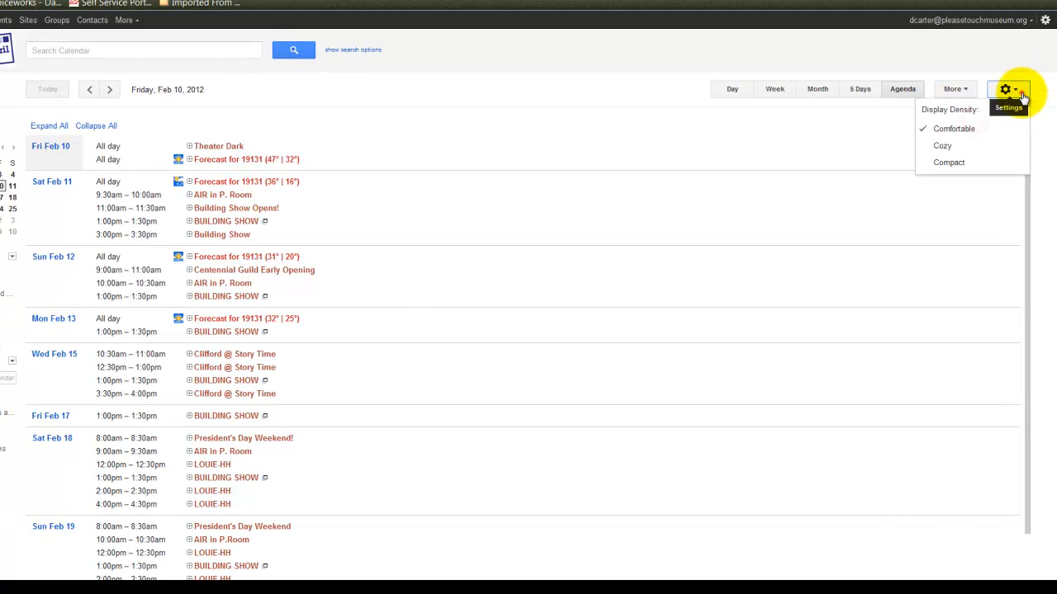
click(969, 146)
click(1037, 85)
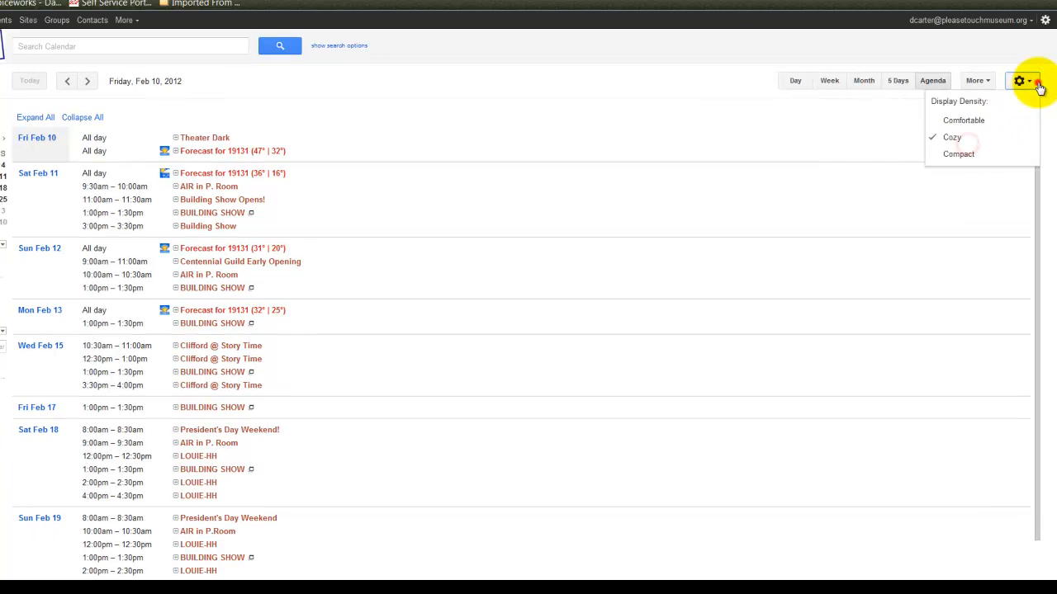
click(967, 154)
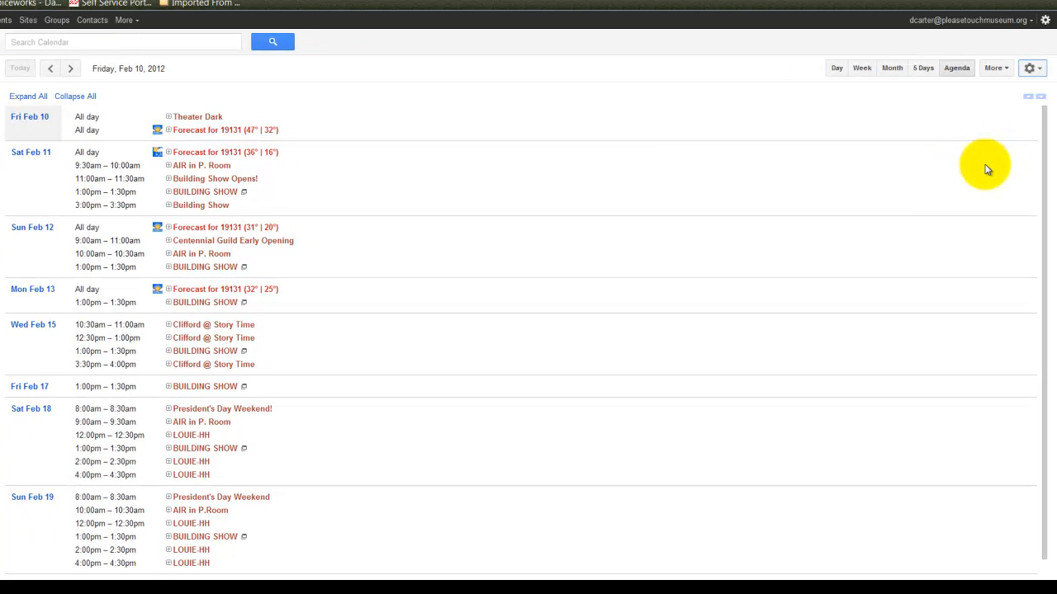
Open the Calendar settings and view the choices for default meeting length and week start day, leaving both unchanged
click(1046, 21)
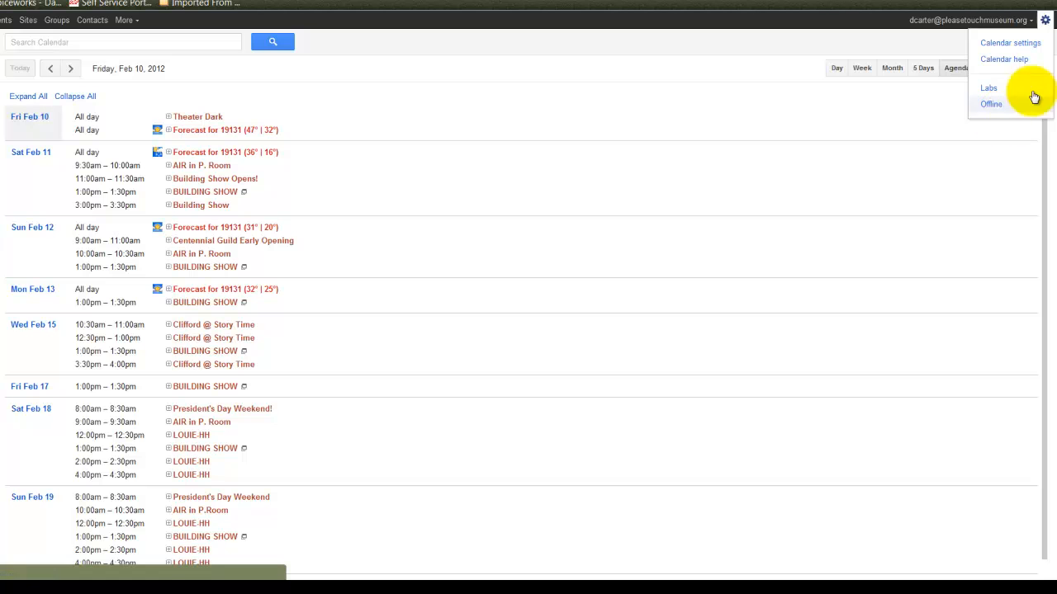
click(1042, 45)
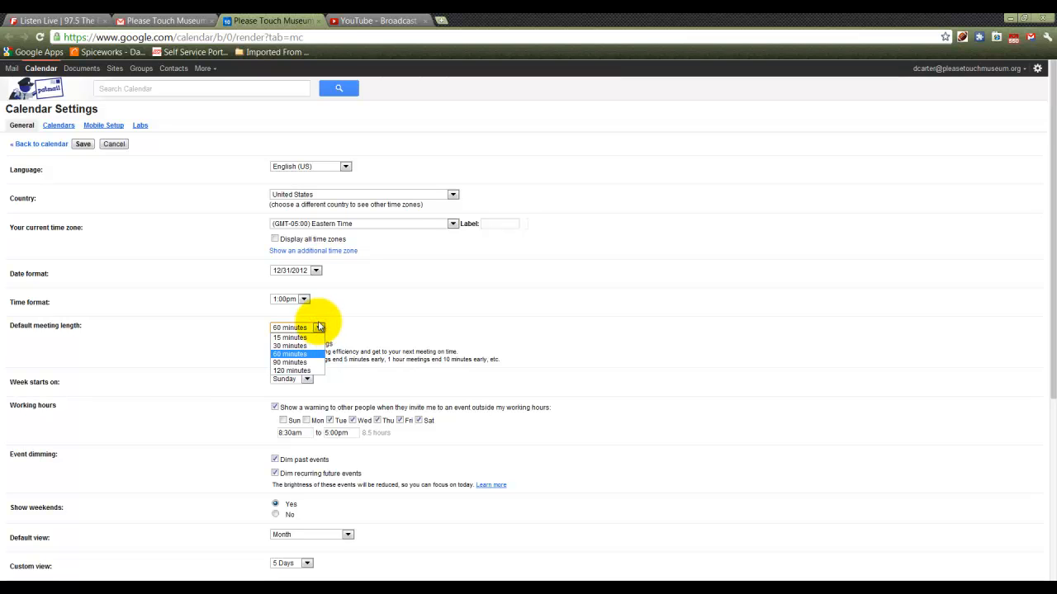
click(600, 302)
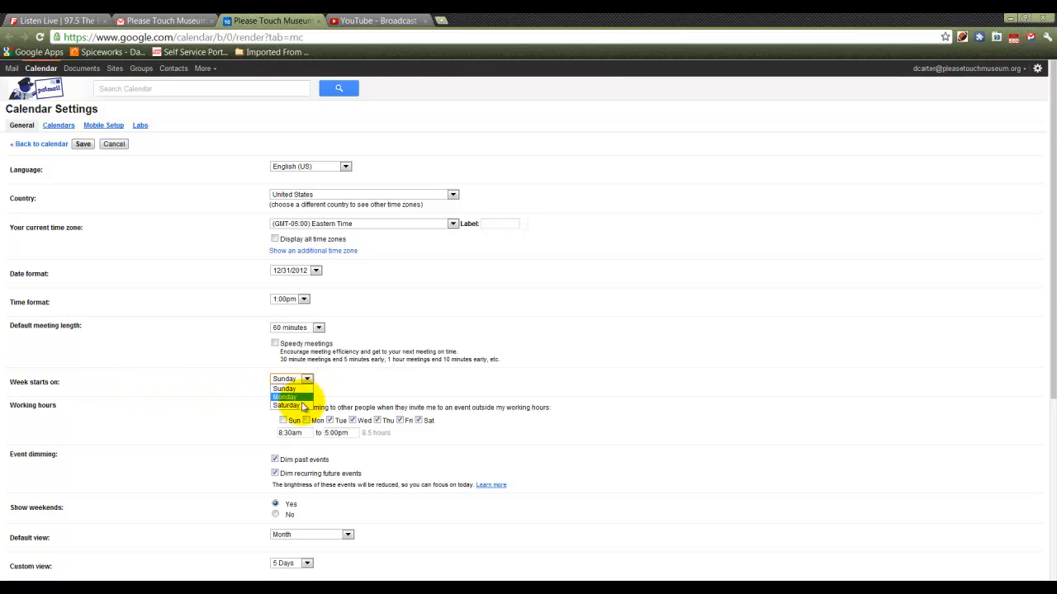
click(785, 374)
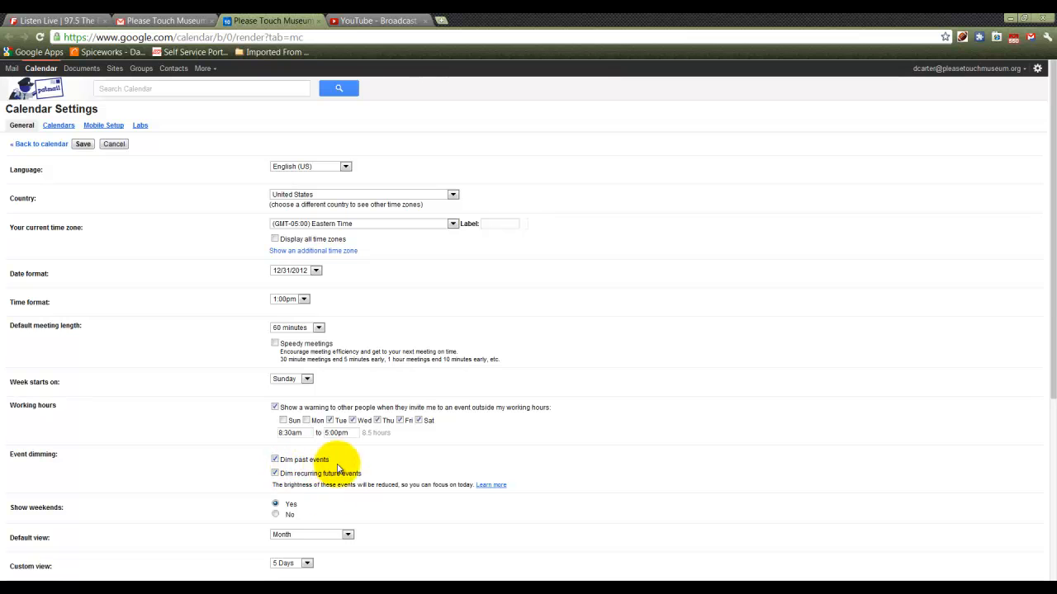
View the default view and custom view choices in the general settings without changing them
scroll(495, 438, down, 1)
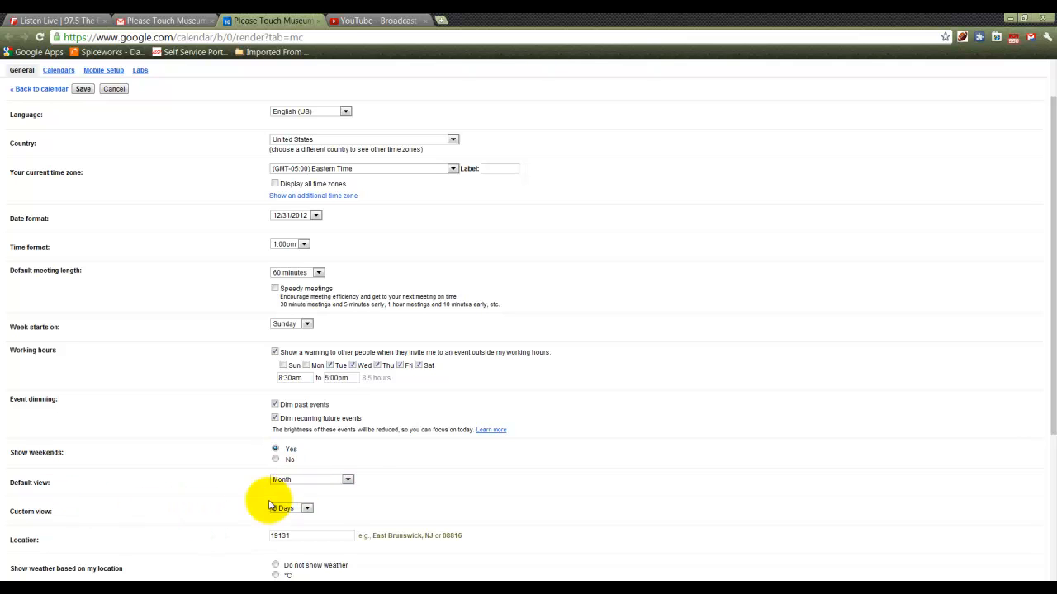
click(348, 479)
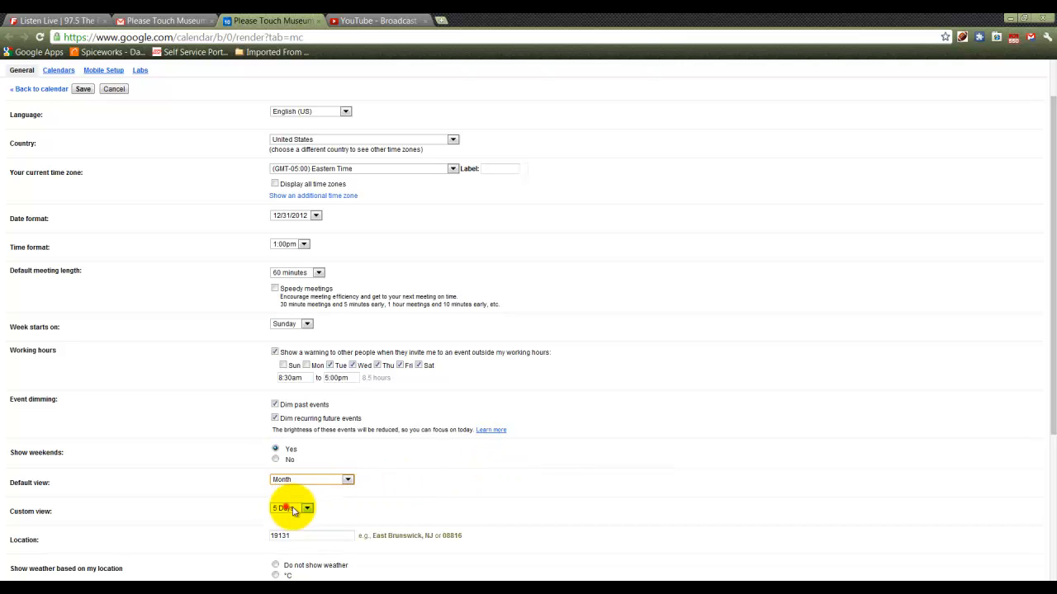
click(285, 506)
click(453, 470)
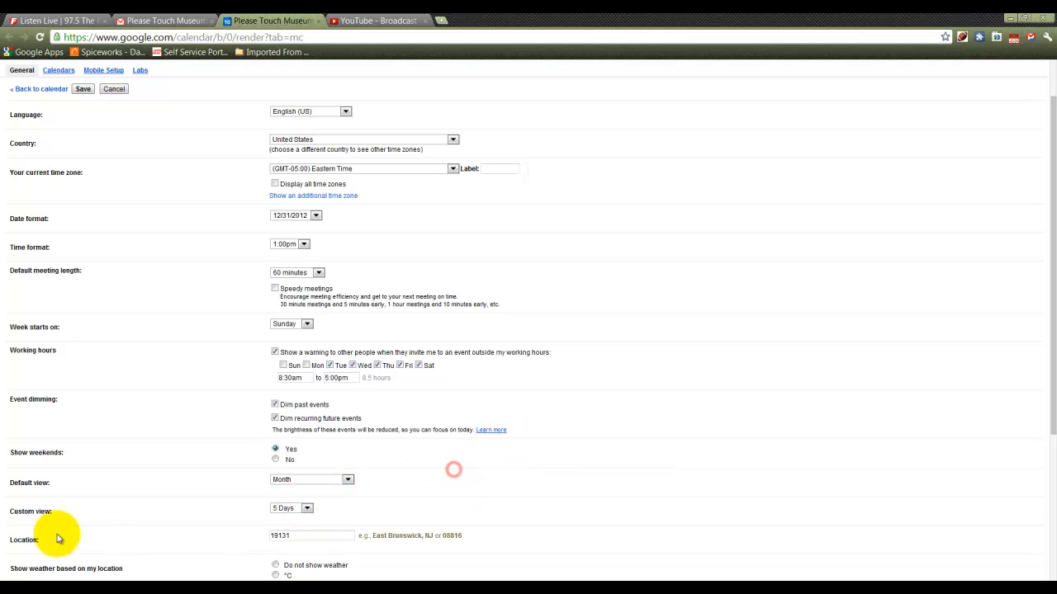
click(301, 508)
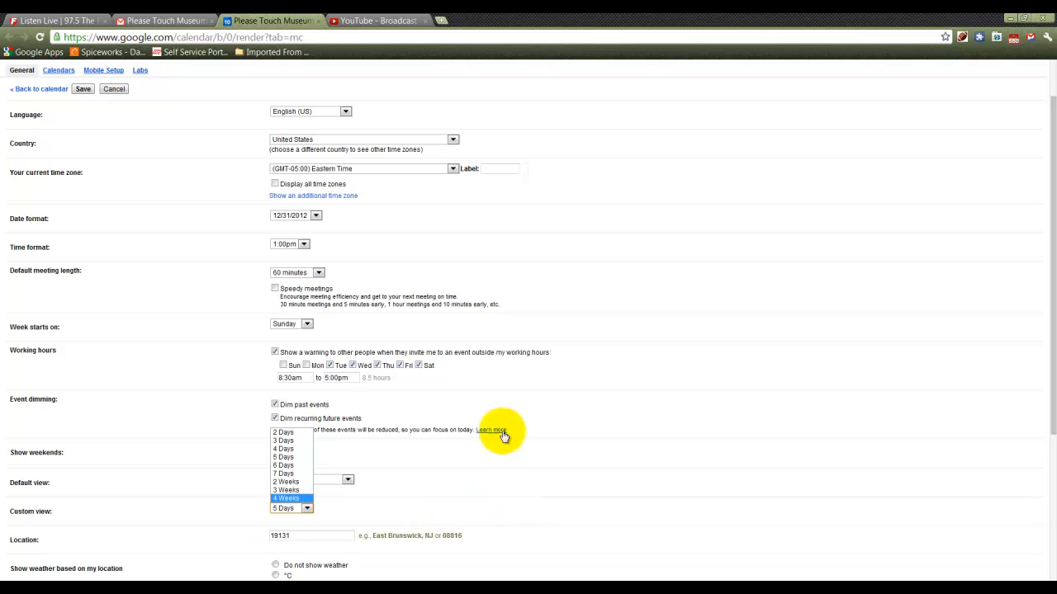
click(681, 497)
Review the weather and invitation settings and the list of alternate calendars, keeping No alternate calendar
scroll(389, 488, down, 3)
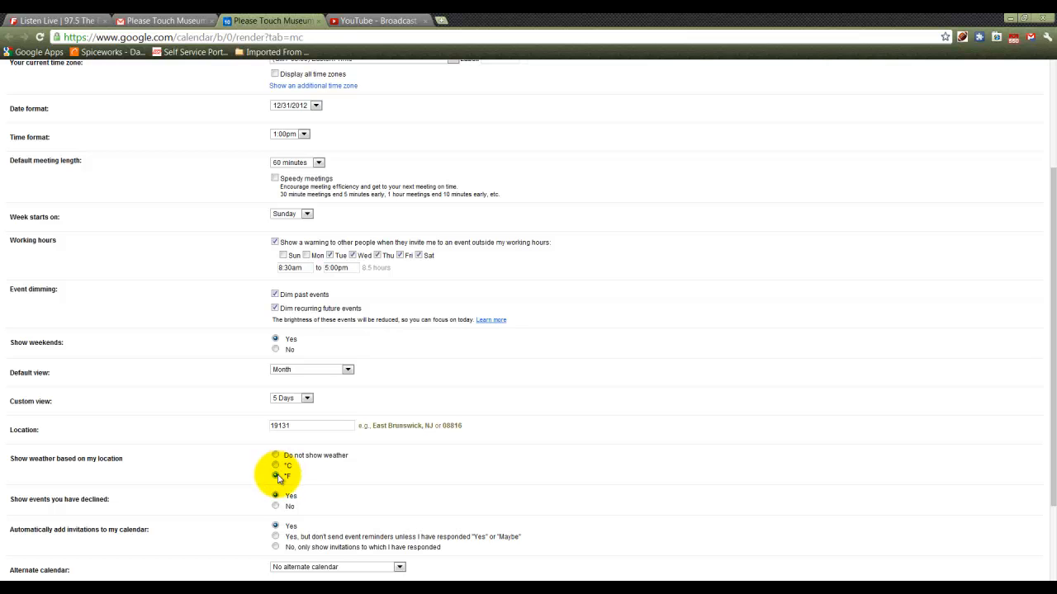
scroll(413, 482, down, 3)
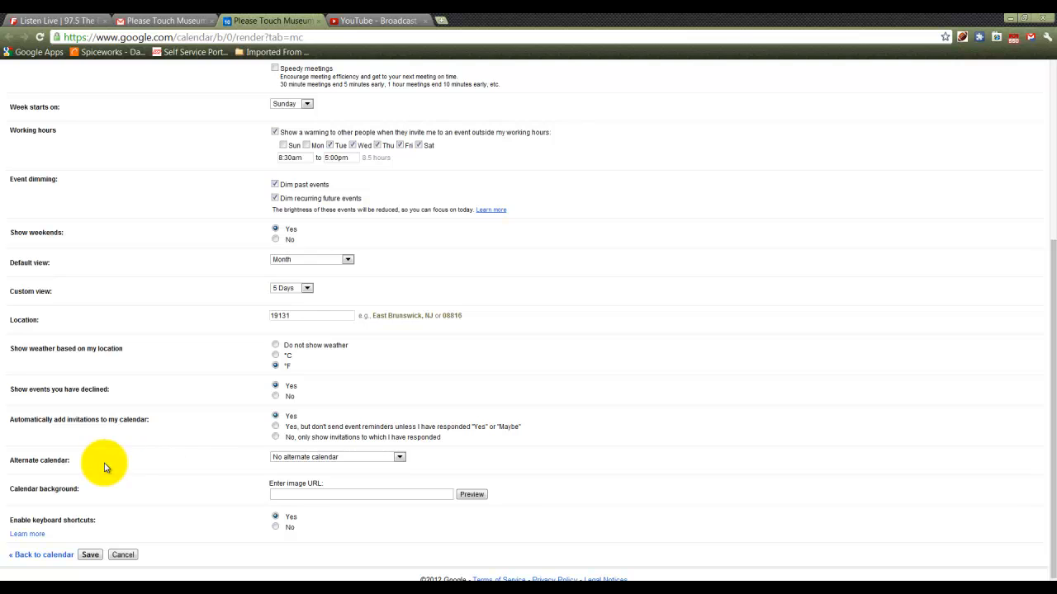
click(331, 458)
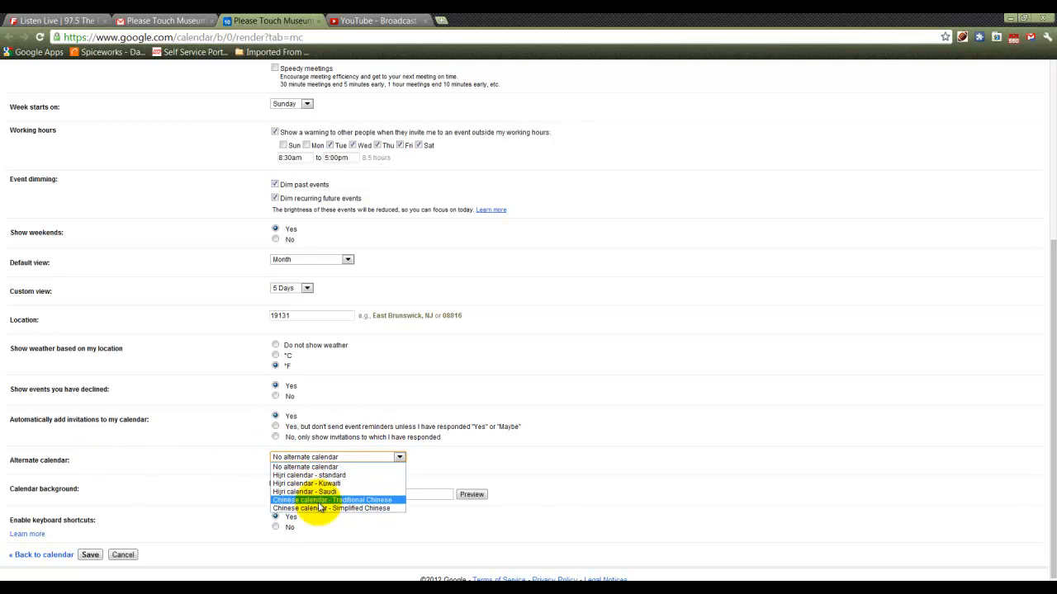
click(617, 438)
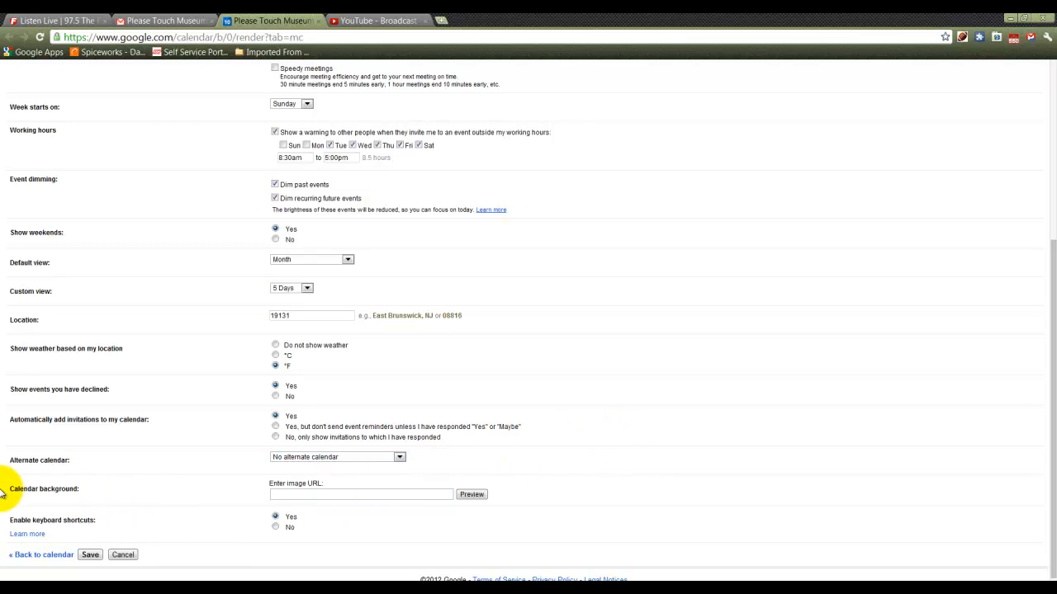
Highlight the Calendar background setting, clear the highlight, and place the cursor in its image URL field
drag(8, 489, 473, 498)
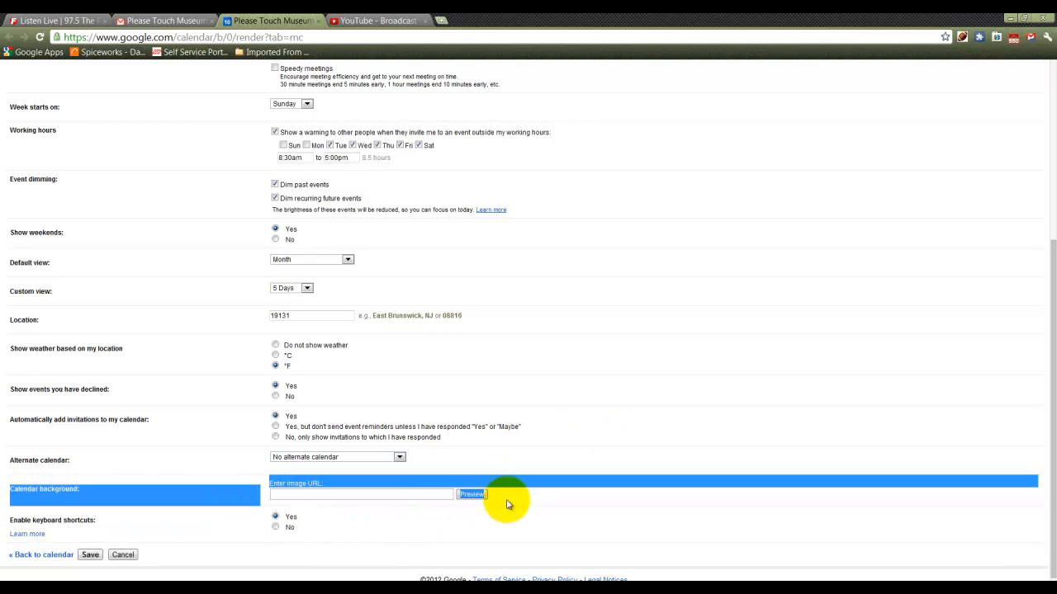
click(558, 495)
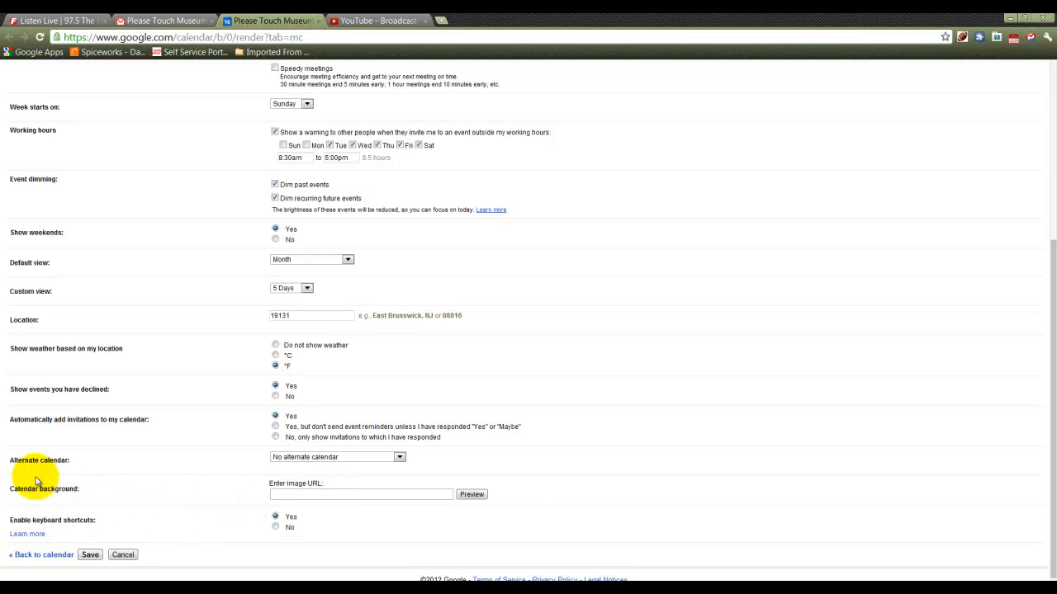
right_click(325, 496)
click(277, 494)
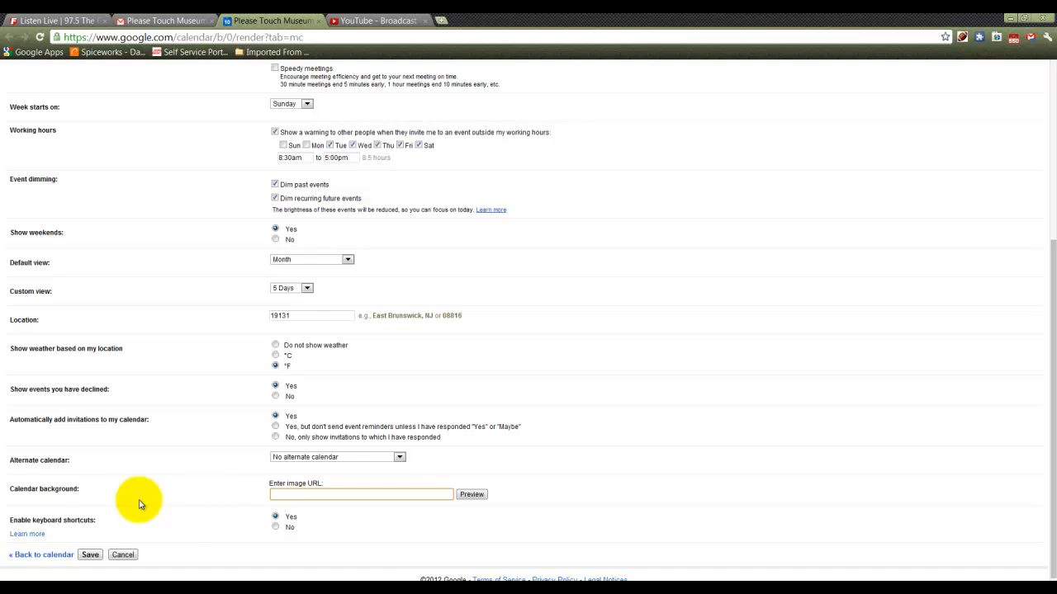
Show the Calendars settings list and open the sharing settings of the Intern Start and End Date calendar
scroll(188, 526, up, 3)
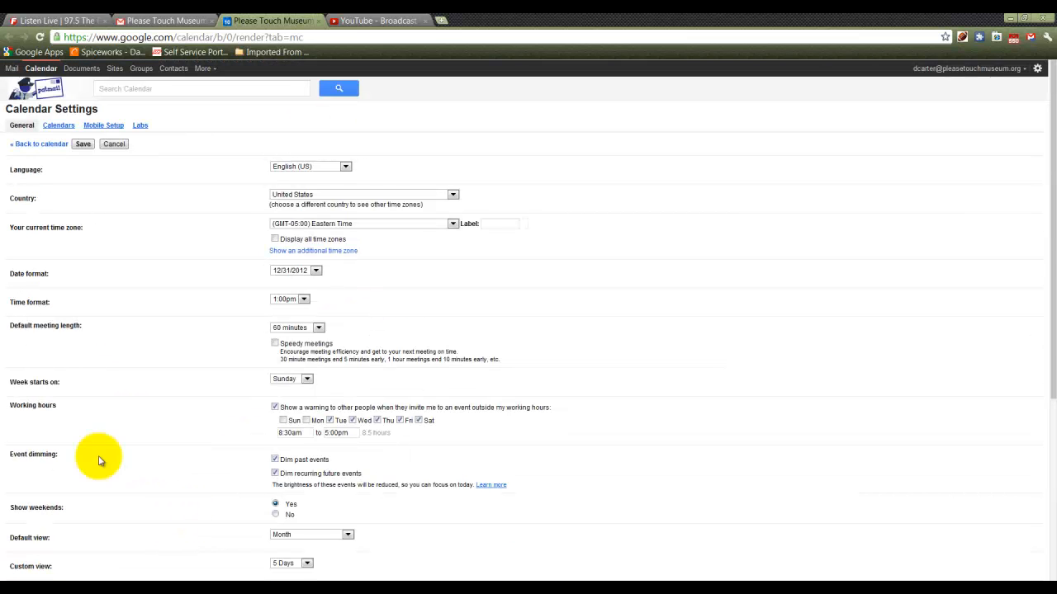
click(61, 125)
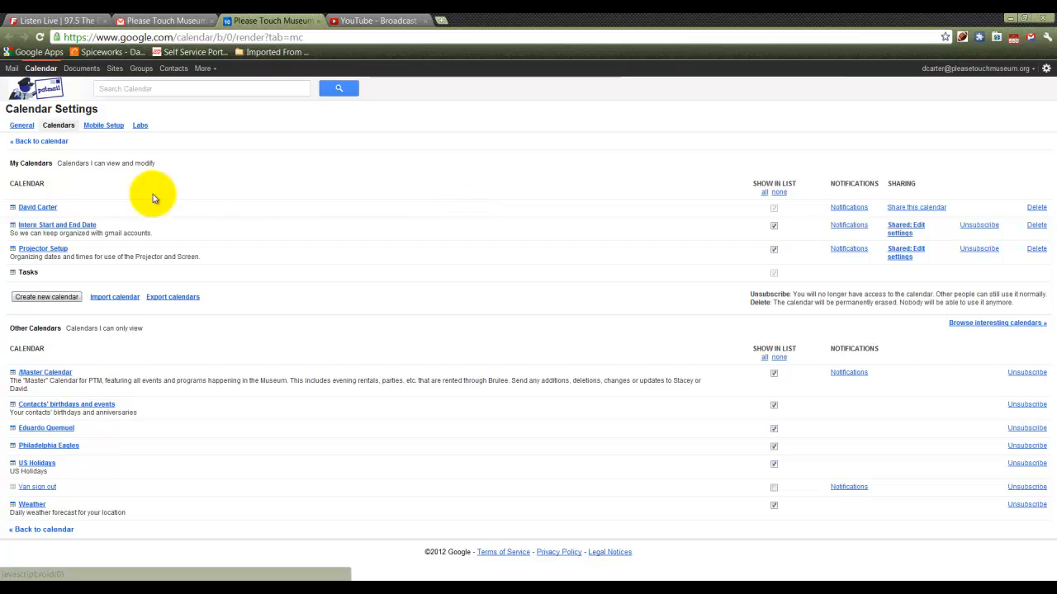
click(903, 226)
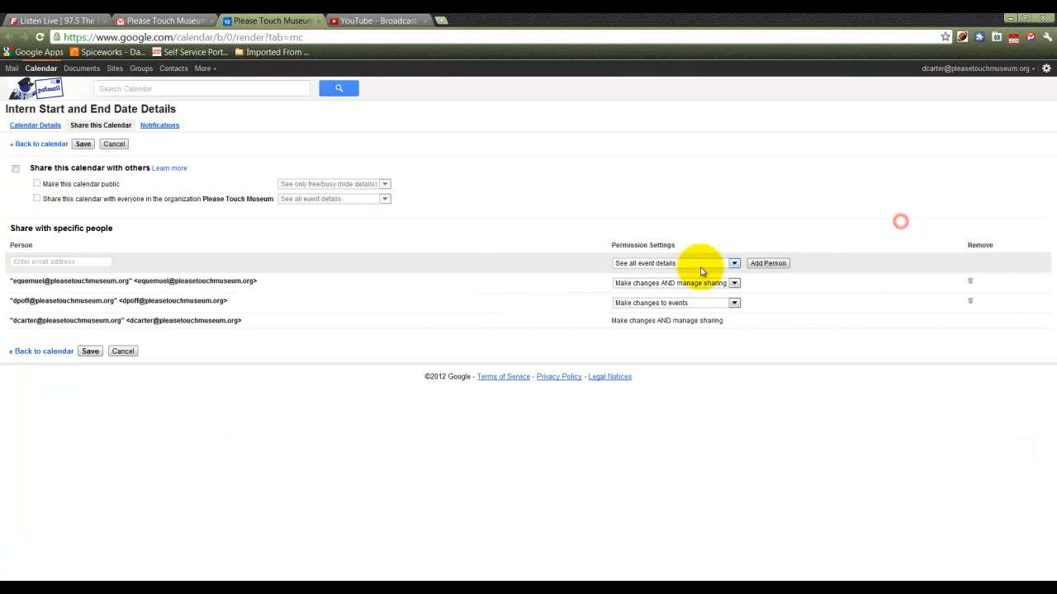
Turn on sharing the calendar with others, view the permission choices for everyone in the organization, and turn sharing off again
click(15, 168)
click(384, 199)
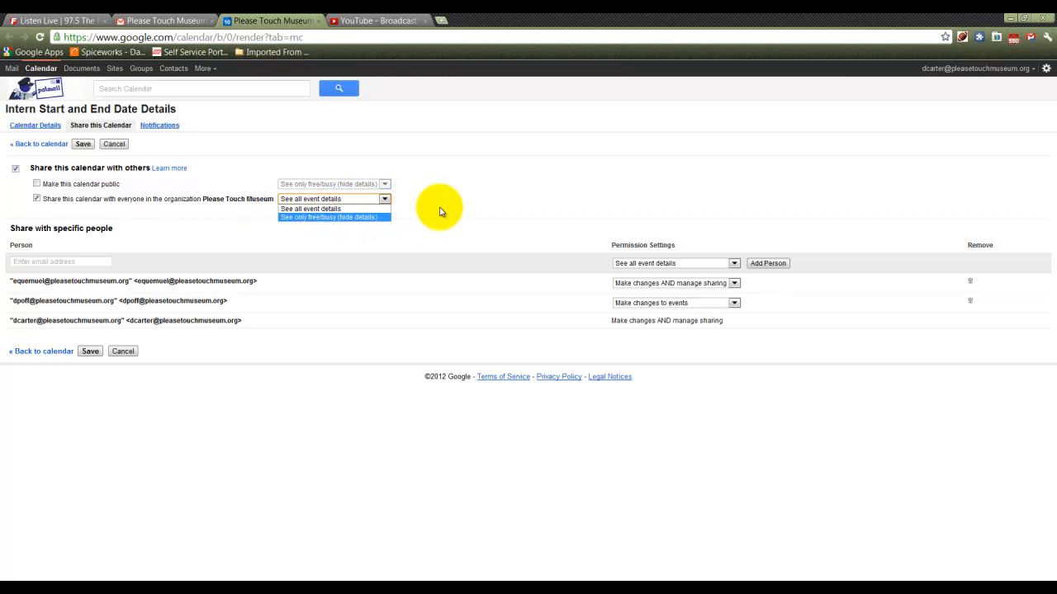
click(465, 204)
click(14, 169)
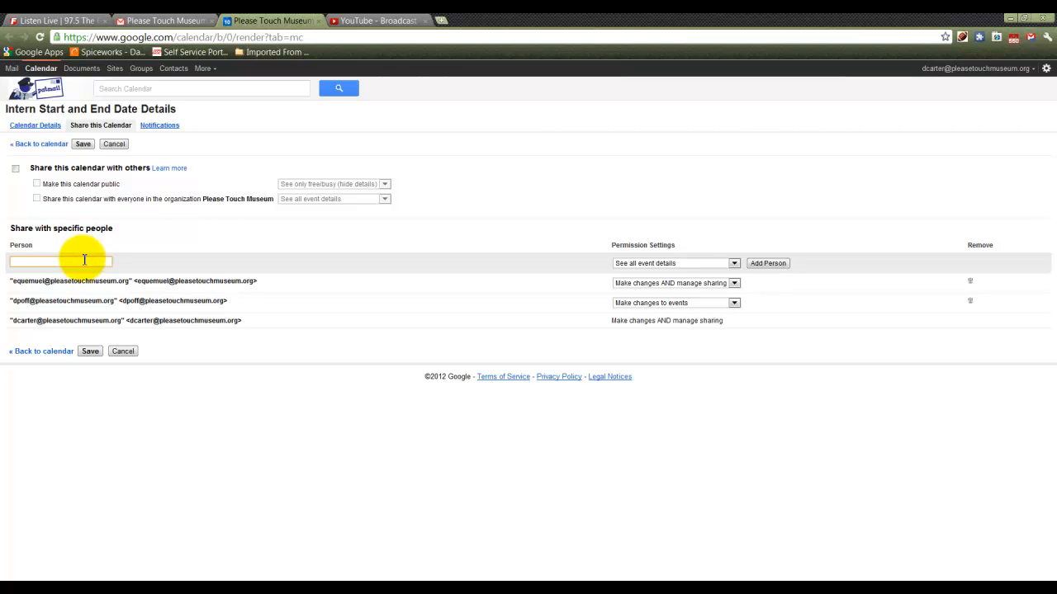
Start adding a coworker under Share with specific people, view the available permission levels, and discard the unsaved changes
text(ed)
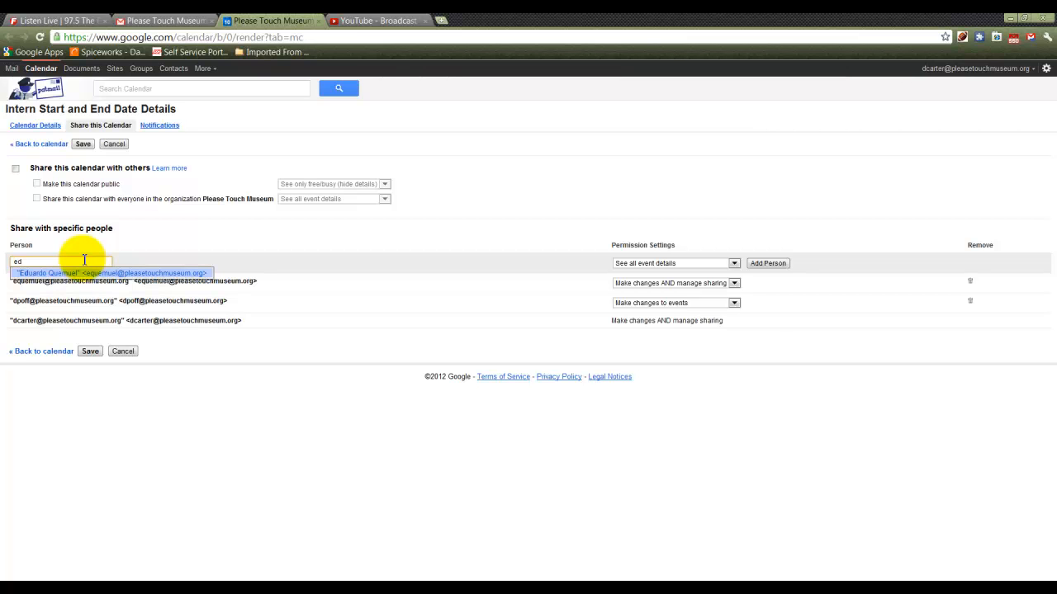
click(308, 252)
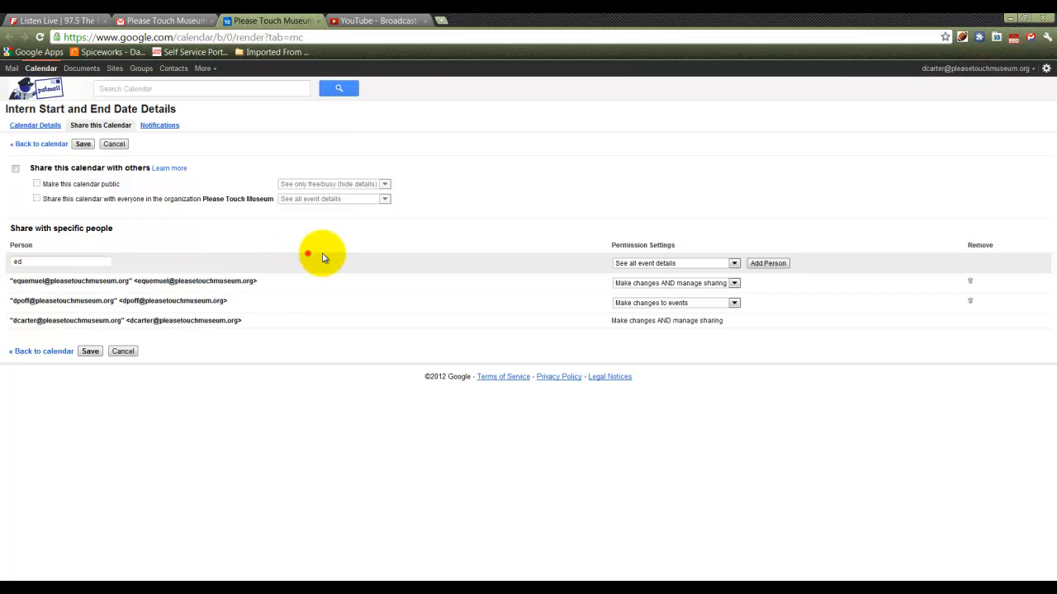
click(724, 265)
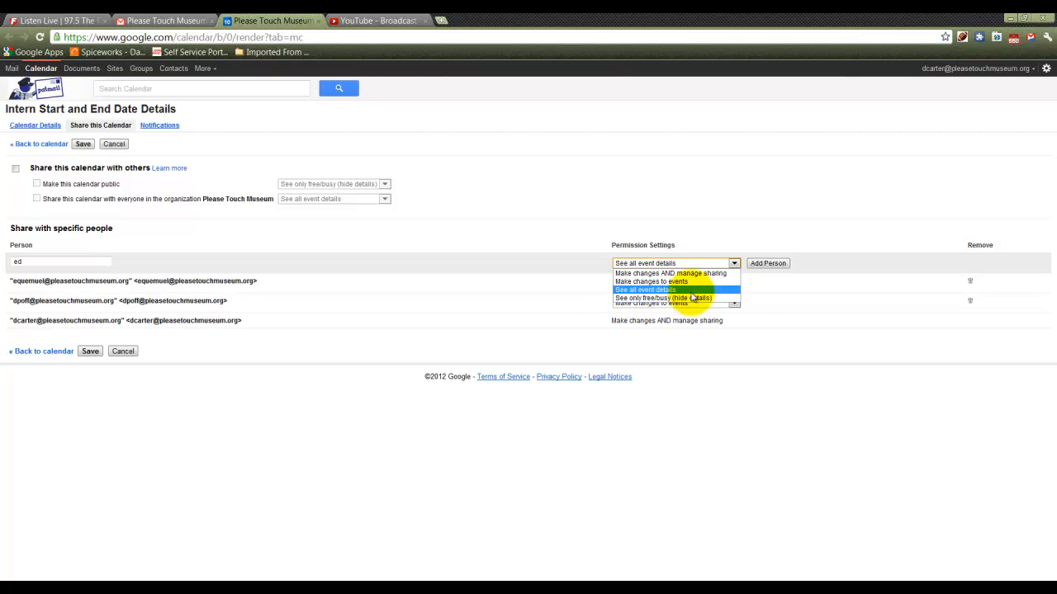
click(656, 182)
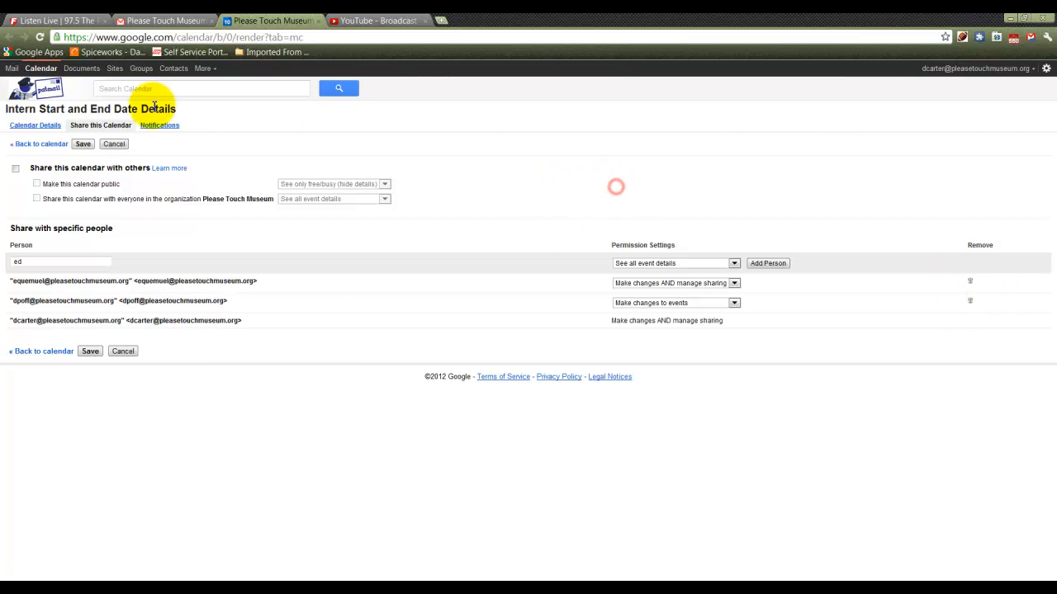
click(116, 144)
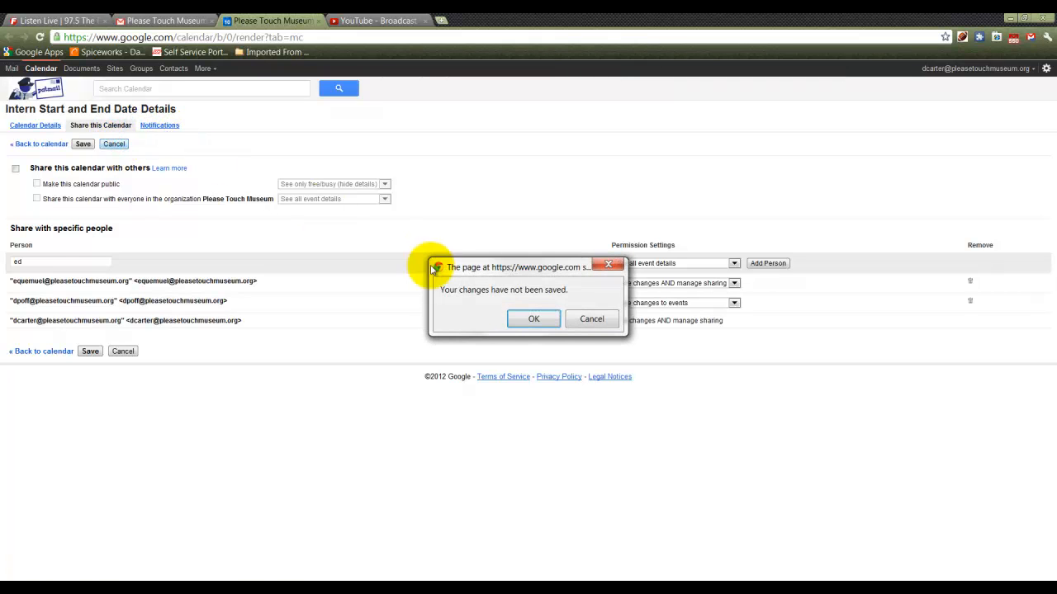
click(533, 319)
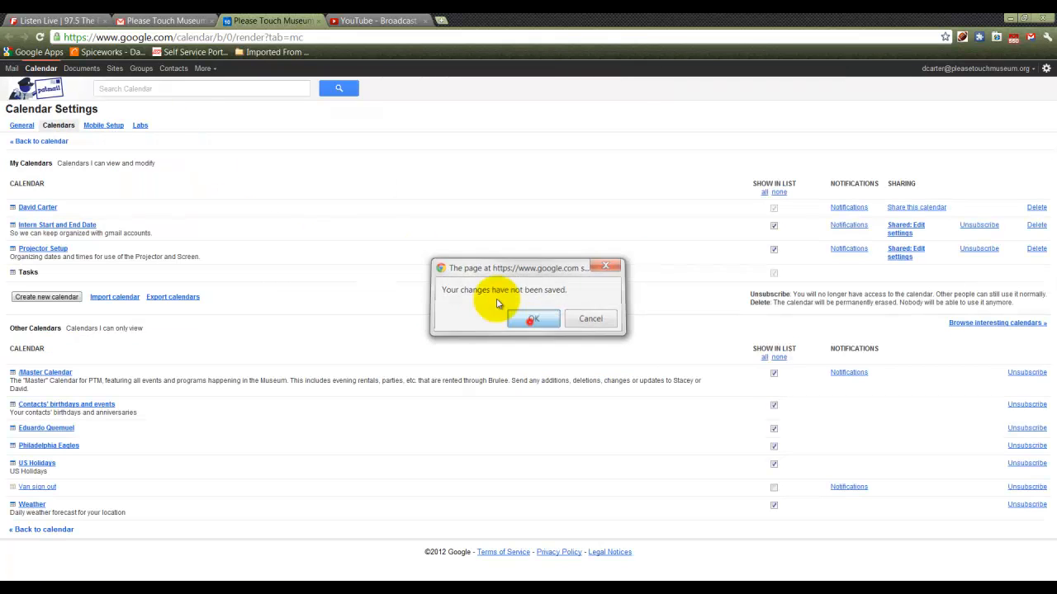
Review the full list of experimental features in the Labs settings without changing any of them
click(140, 127)
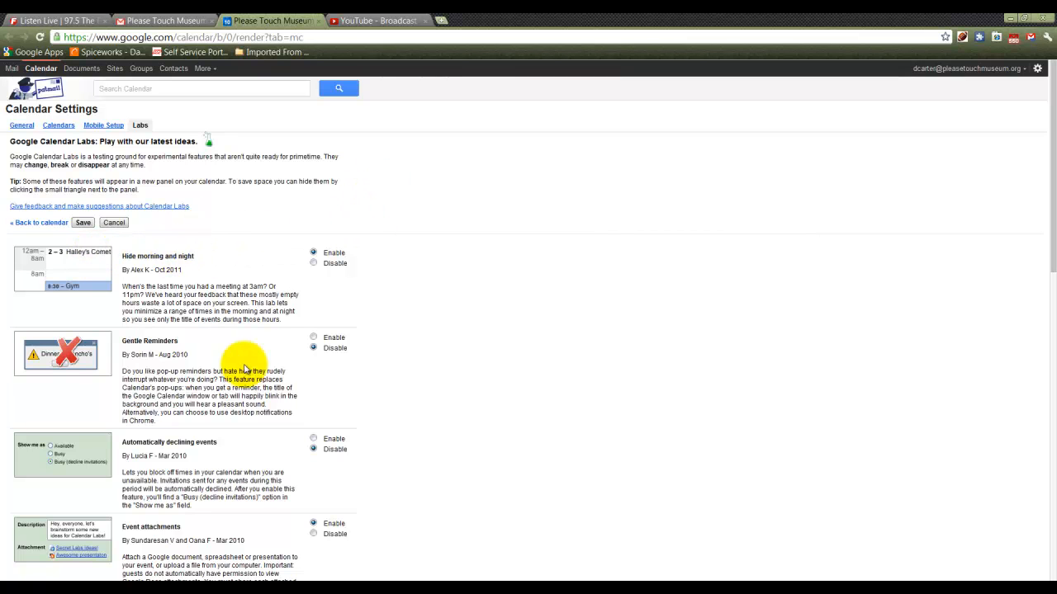
scroll(223, 277, down, 5)
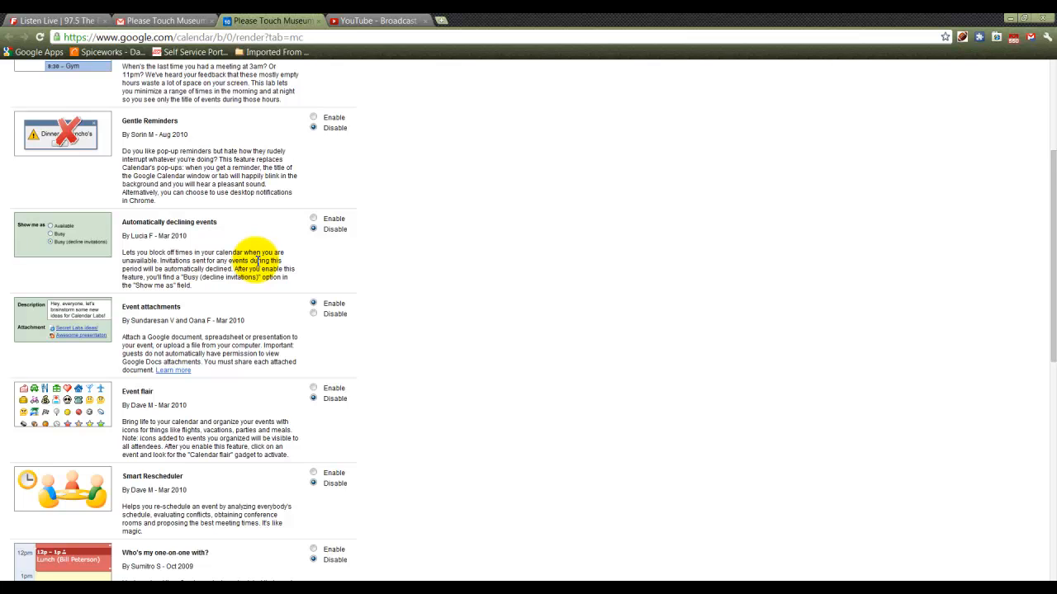
scroll(279, 293, down, 10)
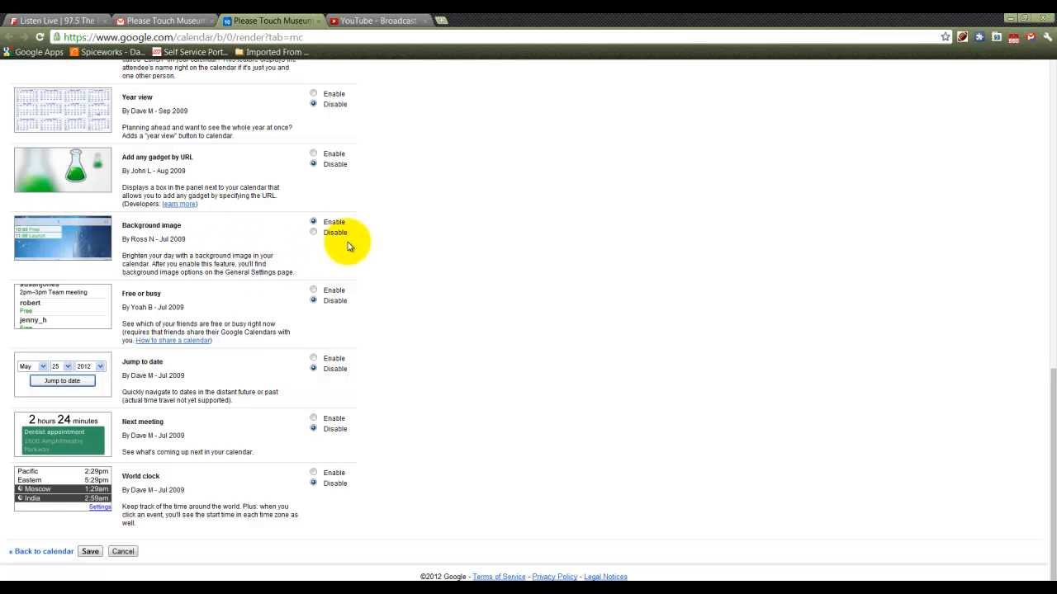
scroll(493, 272, up, 10)
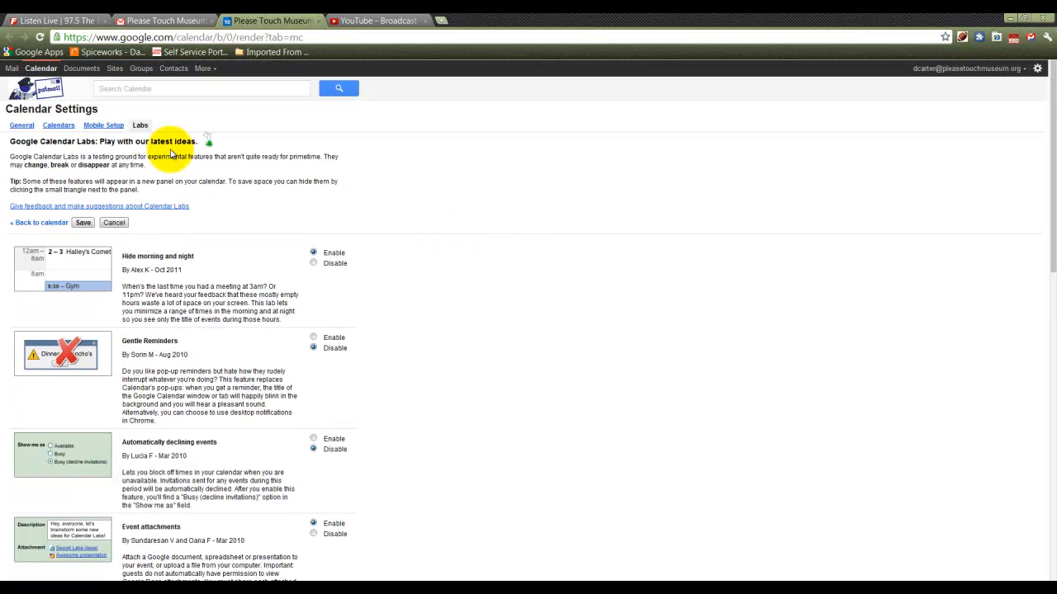
Leave the Labs settings without saving and show the calendar in Month view
click(114, 223)
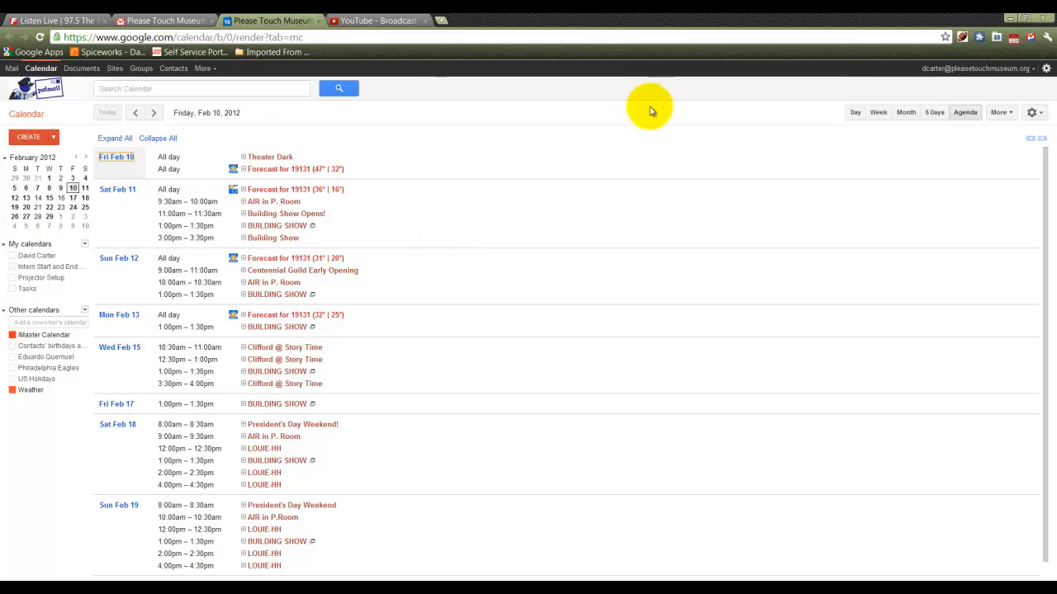
click(905, 113)
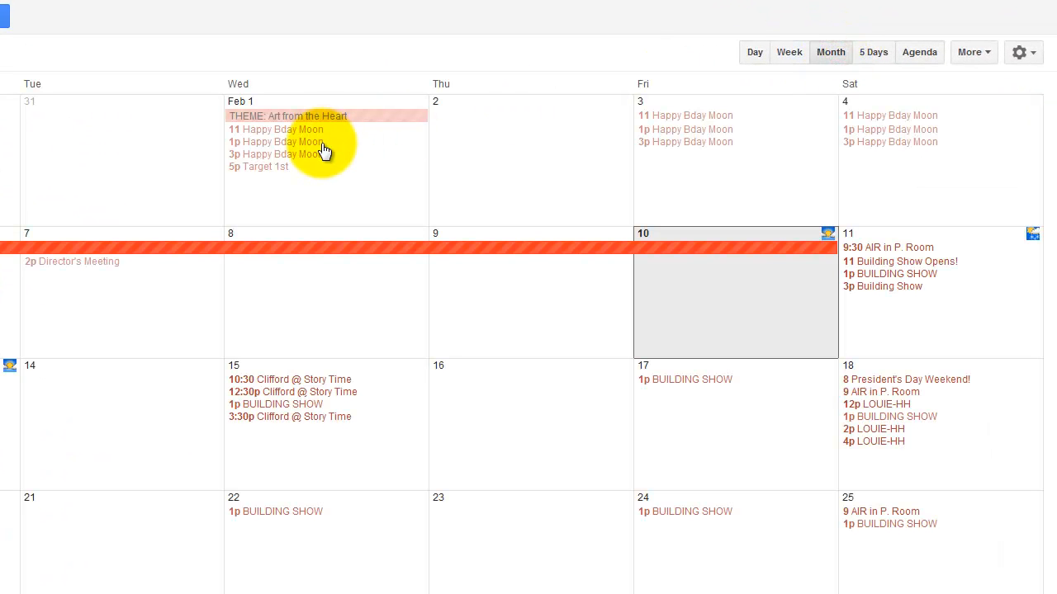